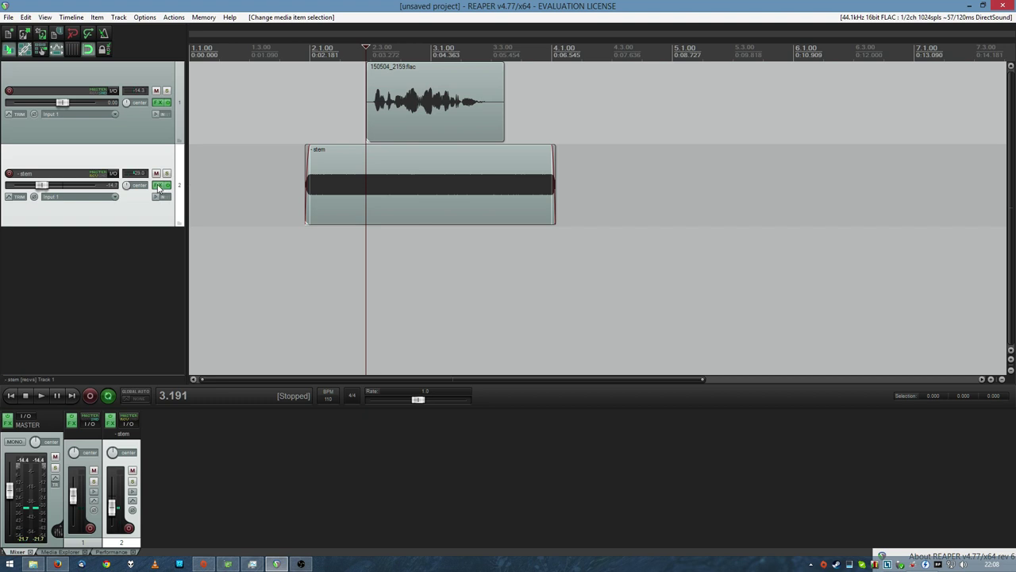
Mute the stem track and play the voice clip with the first track's effects bypassed.
{"action": "left_click", "coordinate": [157, 173]}
{"action": "left_click", "coordinate": [168, 102]}
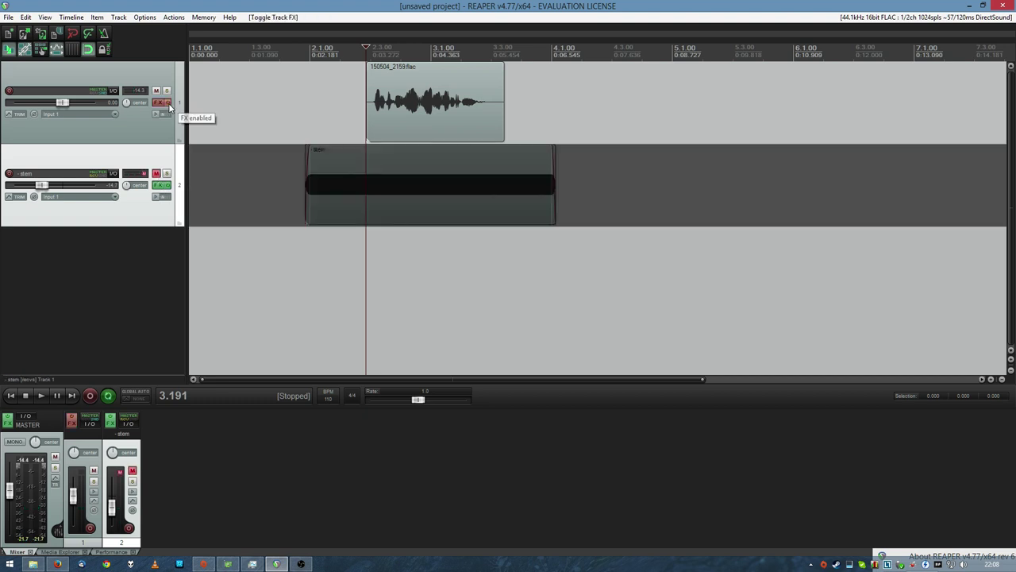
{"action": "key", "text": "space"}
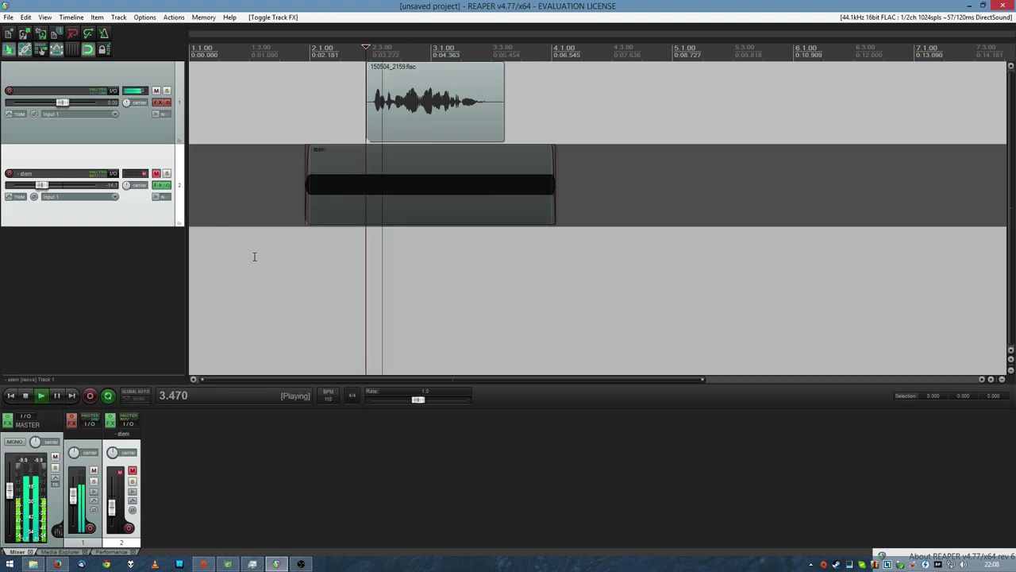
{"action": "key", "text": "space"}
Remove all three existing effects from the first track's effects chain and add ReaEQ.
{"action": "left_click", "coordinate": [158, 103]}
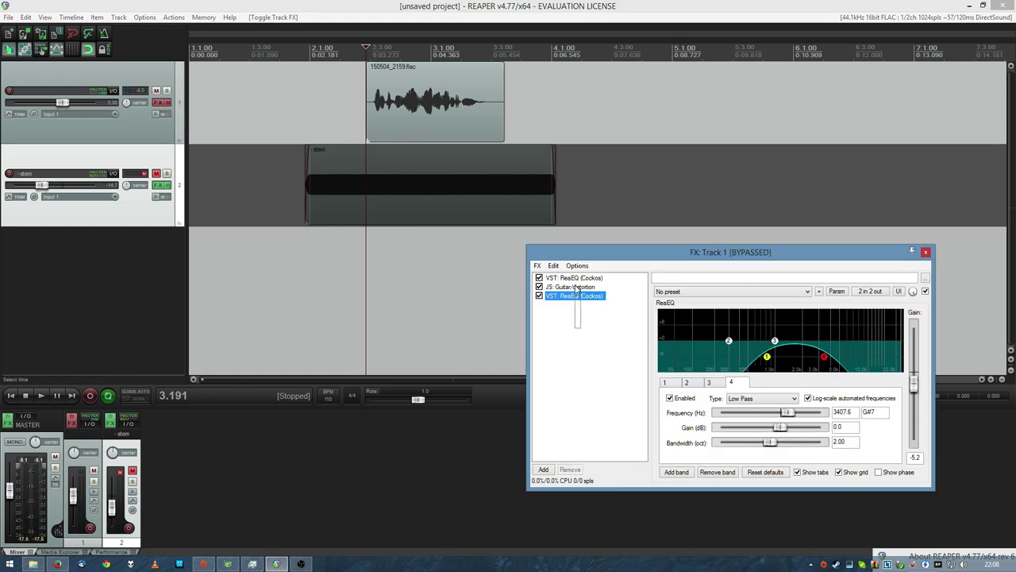
{"action": "left_click_drag", "start_coordinate": [576, 289], "coordinate": [578, 278]}
{"action": "key", "text": "Delete"}
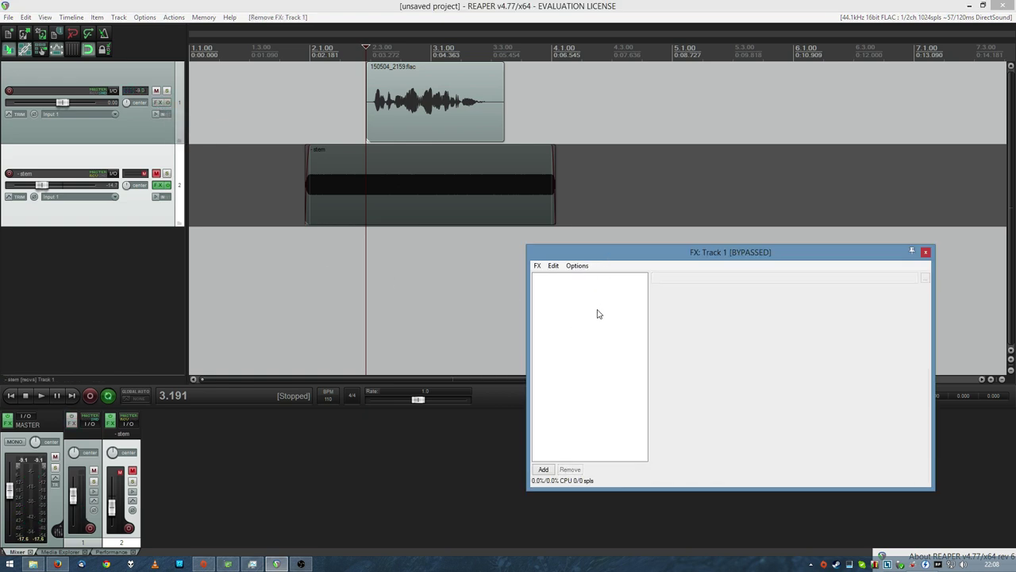
{"action": "double_click", "coordinate": [599, 314]}
{"action": "type", "text": "eq"}
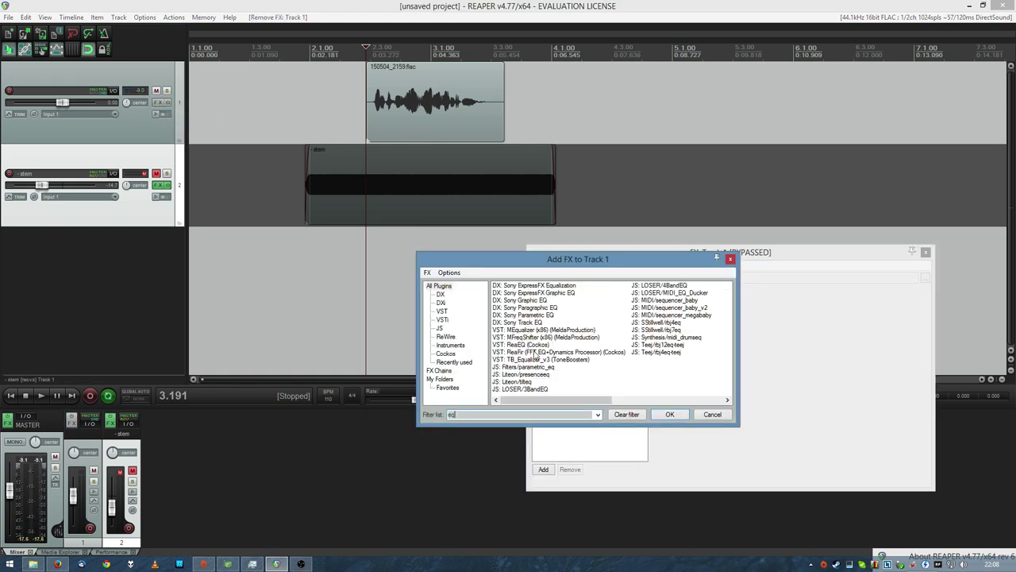
{"action": "double_click", "coordinate": [527, 344]}
{"action": "left_click_drag", "start_coordinate": [591, 257], "coordinate": [553, 252]}
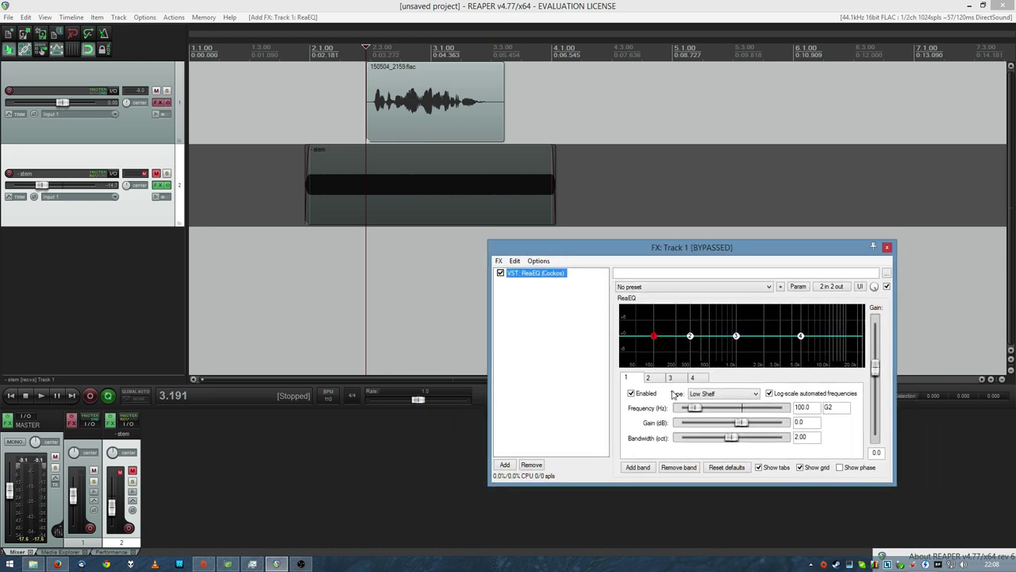
Set ReaEQ's band 1 to High Pass with a frequency of about 1038 Hz.
{"action": "left_click", "coordinate": [701, 395]}
{"action": "left_click", "coordinate": [701, 395]}
{"action": "left_click", "coordinate": [712, 394]}
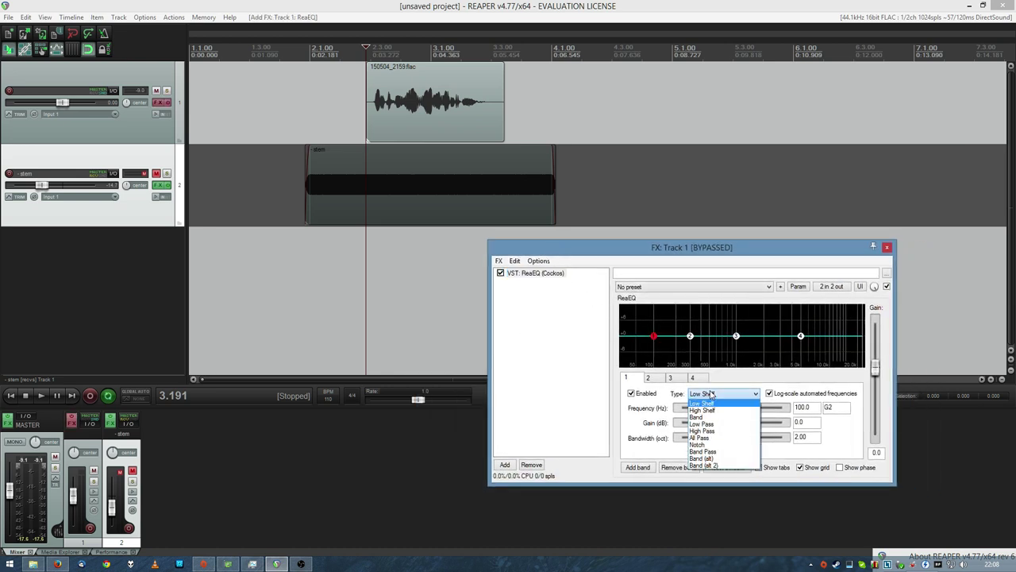
{"action": "left_click", "coordinate": [722, 434]}
{"action": "left_click_drag", "start_coordinate": [704, 410], "coordinate": [733, 410]}
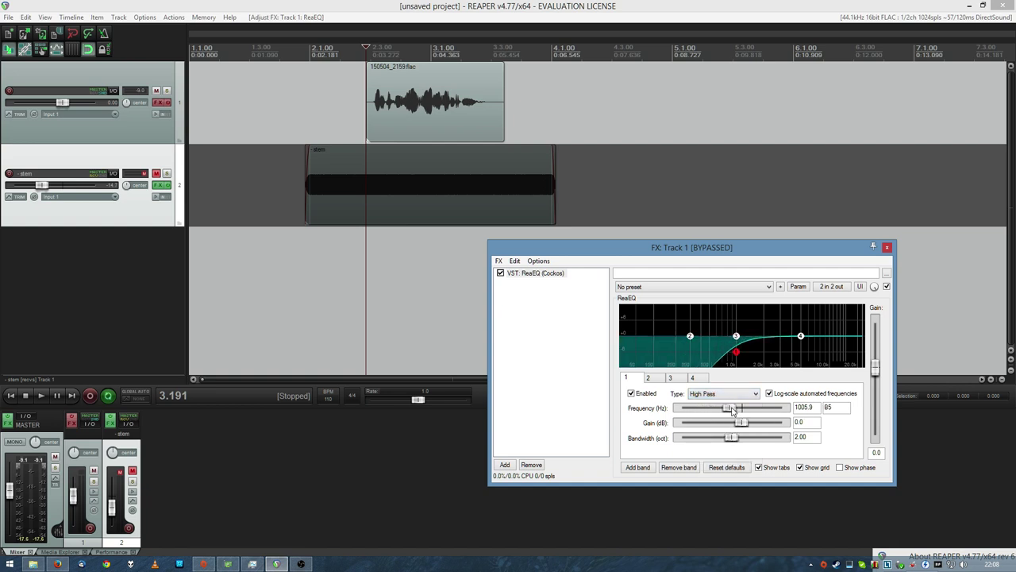
Play the voice clip with the effects bypassed, then re-enable the first track's effects and play it again.
{"action": "left_click_drag", "start_coordinate": [632, 253], "coordinate": [528, 271]}
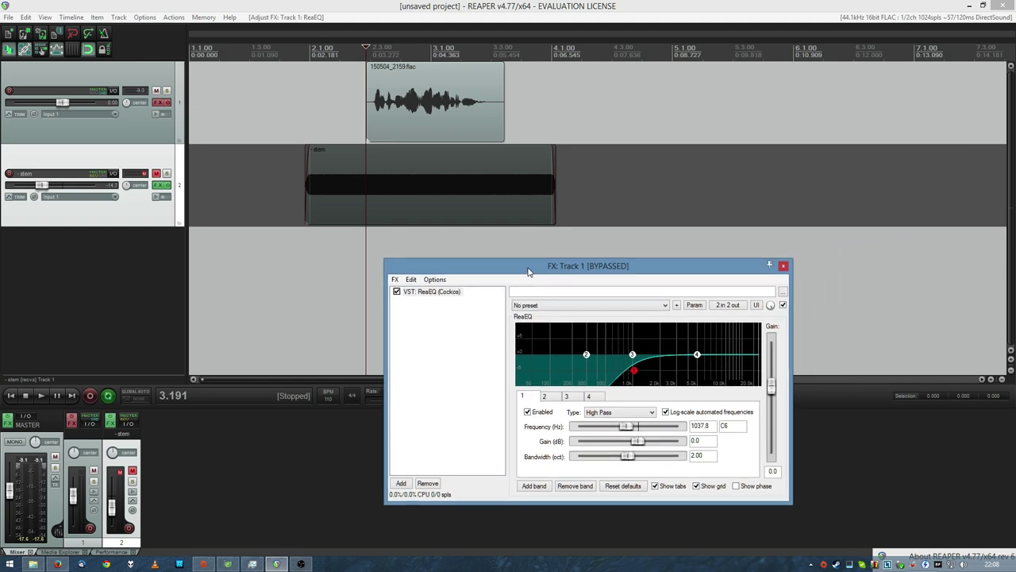
{"action": "key", "text": "space"}
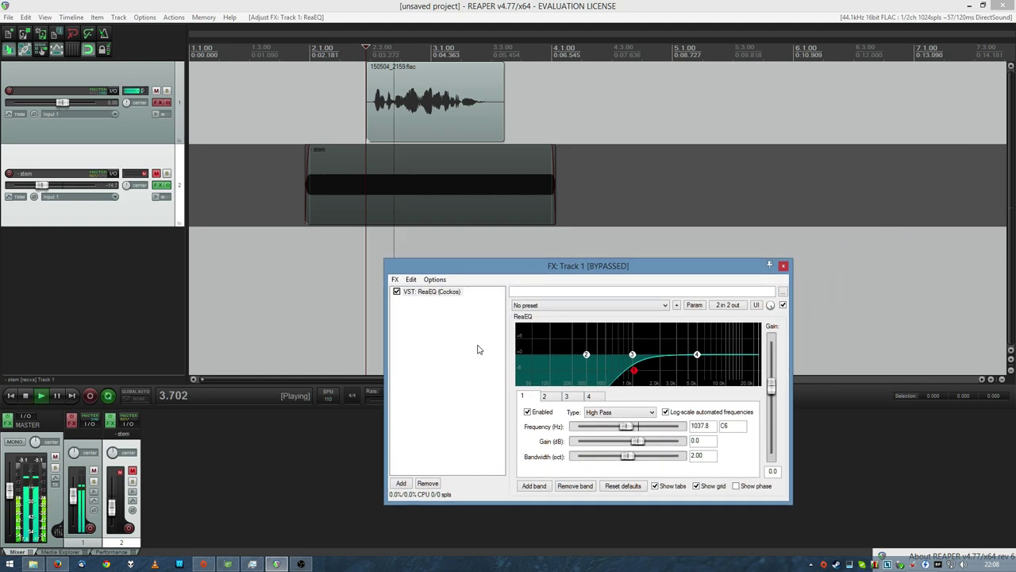
{"action": "key", "text": "space"}
{"action": "left_click", "coordinate": [167, 104]}
{"action": "key", "text": "space"}
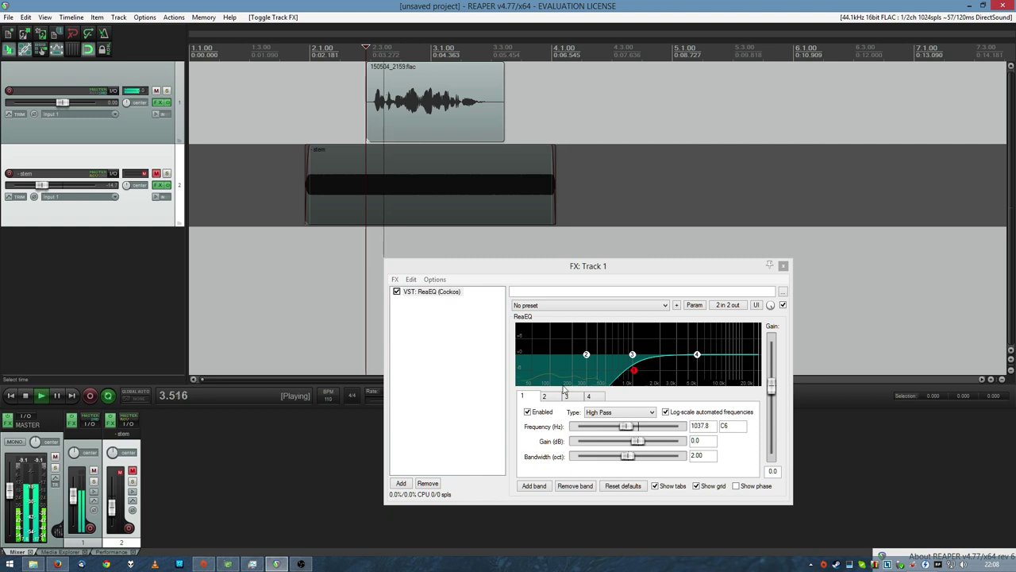
Adjust band 1's high-pass frequency to about 1064 Hz and listen to the voice clip.
{"action": "left_click_drag", "start_coordinate": [627, 426], "coordinate": [606, 423]}
{"action": "key", "text": "space"}
{"action": "key", "text": "space"}
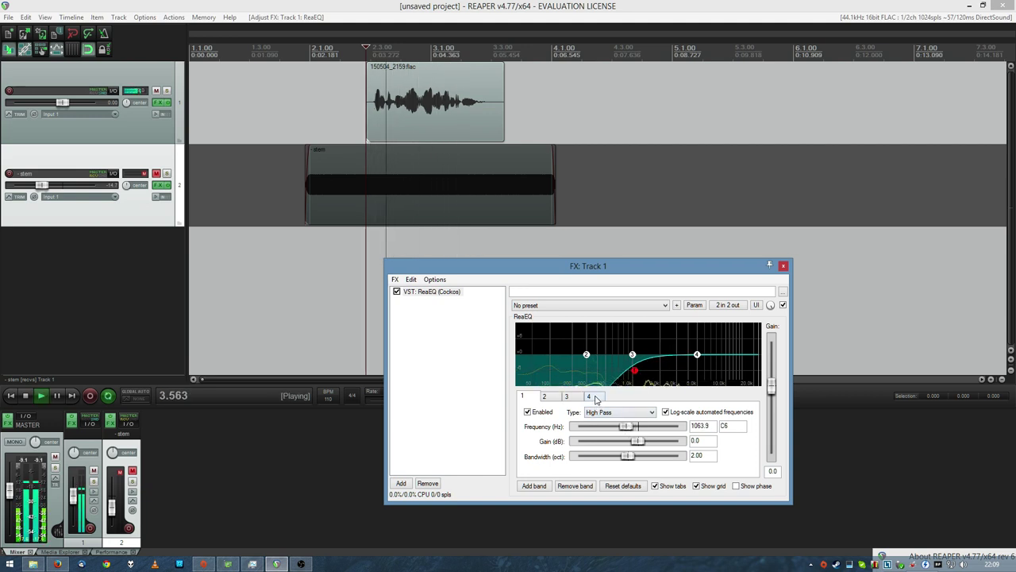
{"action": "key", "text": "space"}
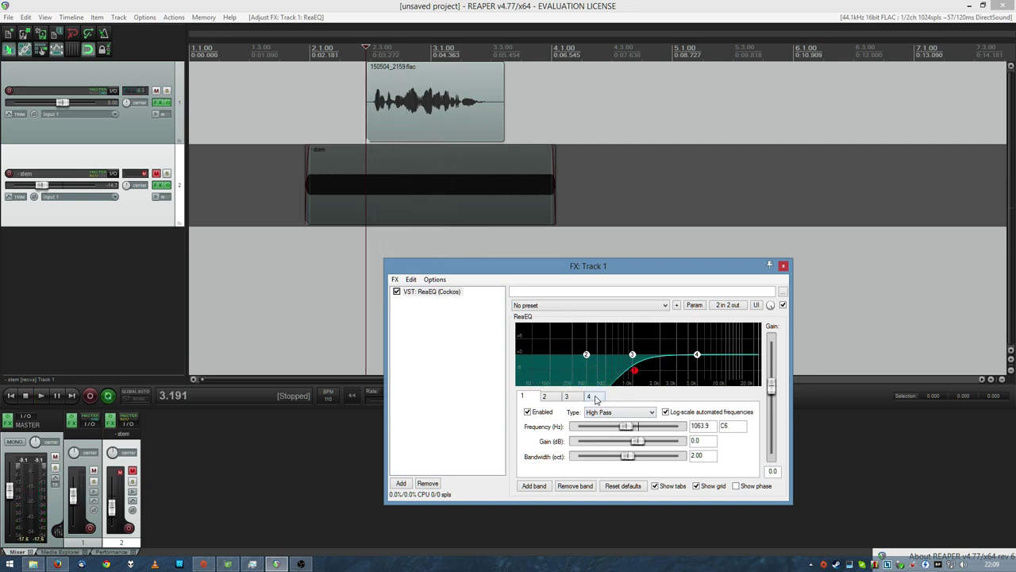
Set ReaEQ's band 4 to Low Pass and tune its frequency to about 7430 Hz during playback.
{"action": "left_click", "coordinate": [595, 397]}
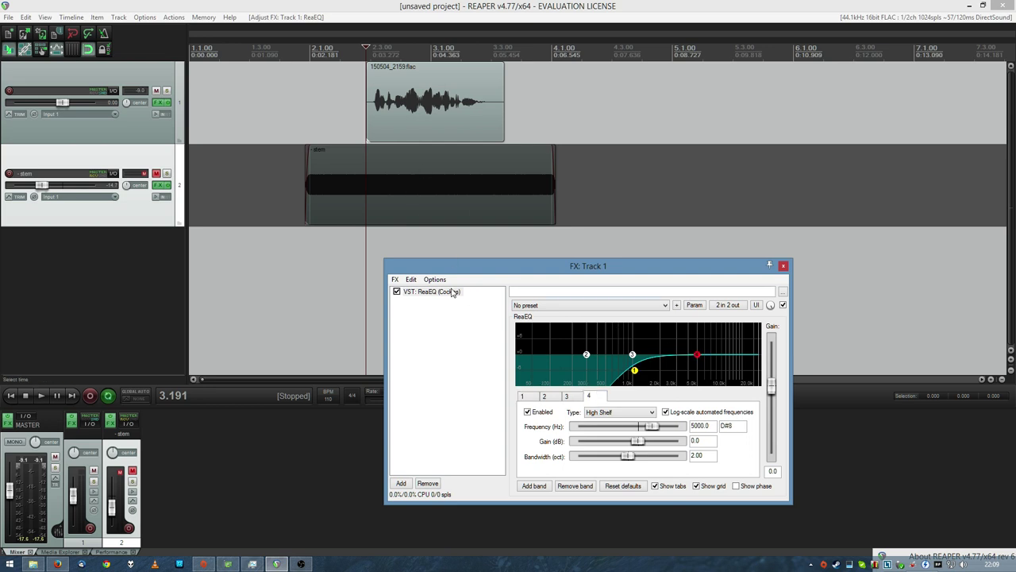
{"action": "left_click", "coordinate": [648, 413]}
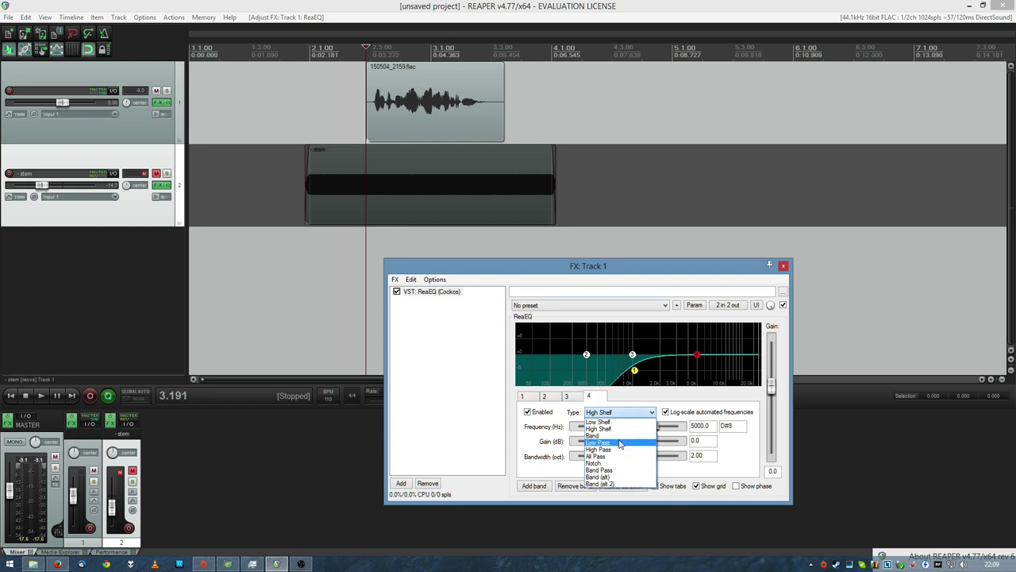
{"action": "left_click", "coordinate": [620, 443]}
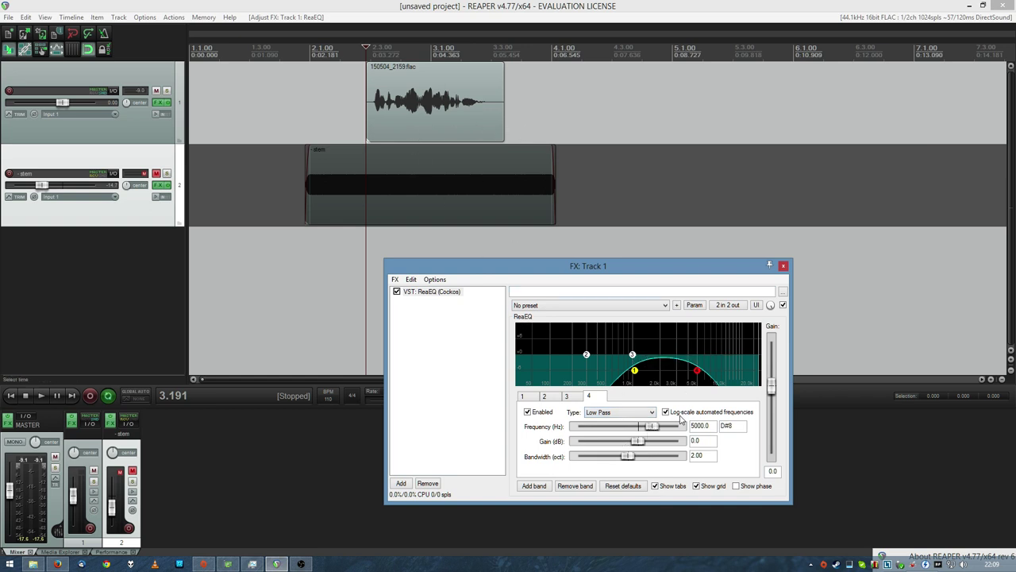
{"action": "key", "text": "space"}
{"action": "left_click_drag", "start_coordinate": [651, 426], "coordinate": [659, 429]}
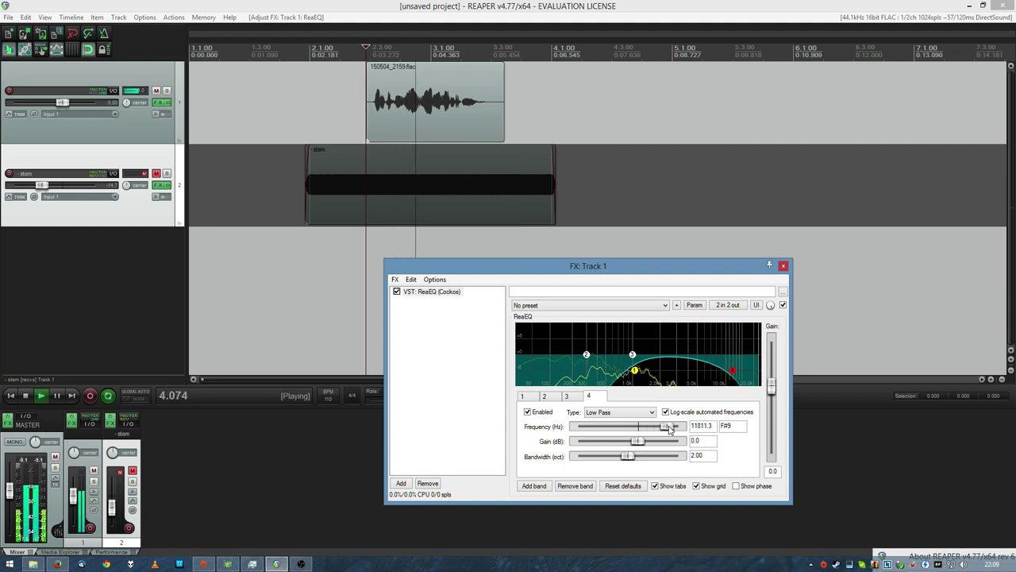
{"action": "key", "text": "space"}
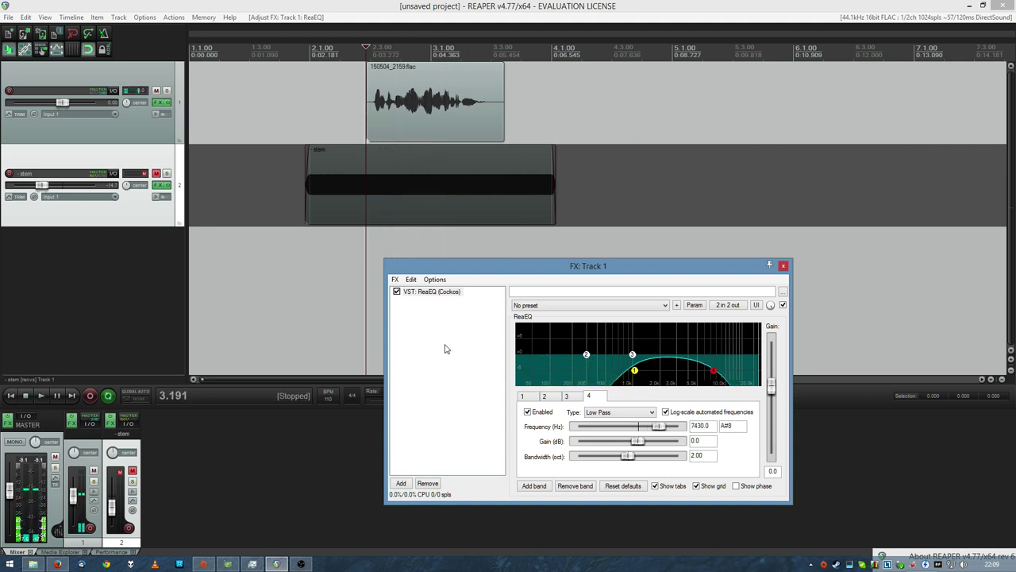
Compare the voice clip with ReaEQ active and bypassed, then leave ReaEQ active.
{"action": "key", "text": "space"}
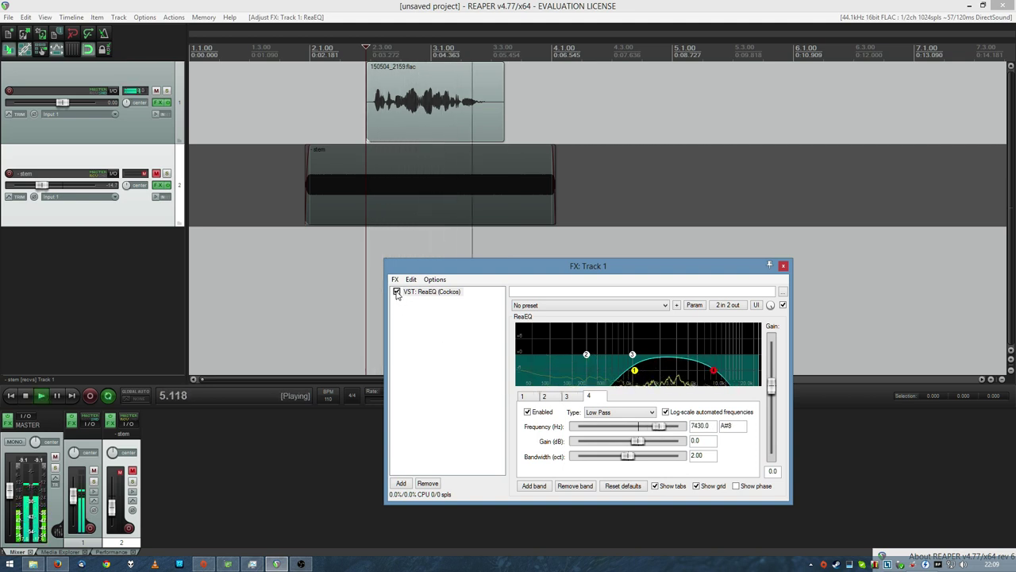
{"action": "key", "text": "space"}
{"action": "left_click", "coordinate": [397, 291]}
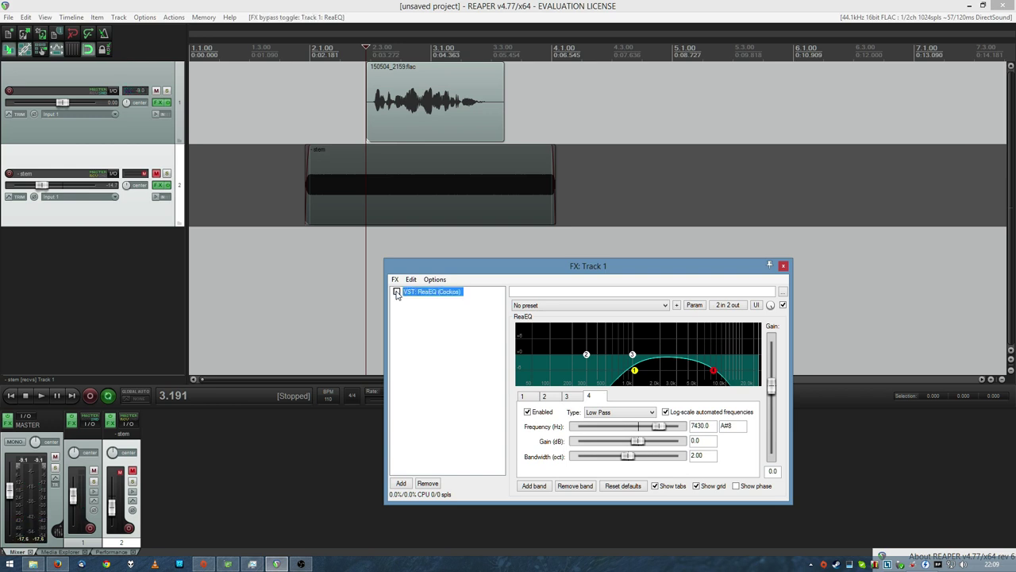
{"action": "key", "text": "space"}
{"action": "left_click", "coordinate": [396, 291]}
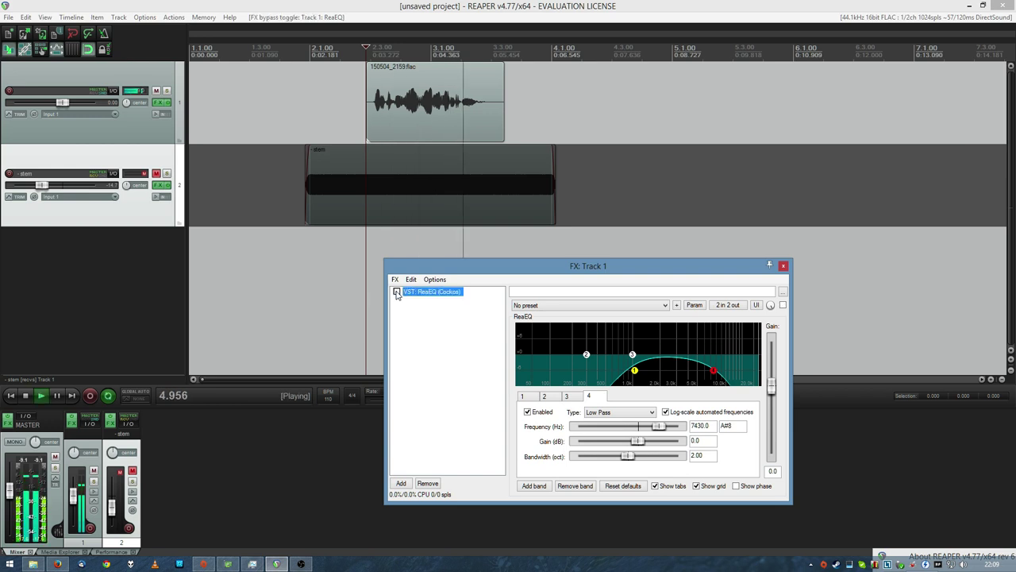
{"action": "key", "text": "space"}
Add the JS Guitar/distortion effect after ReaEQ, set its channel mode to Stereo and listen to the clip.
{"action": "double_click", "coordinate": [429, 346]}
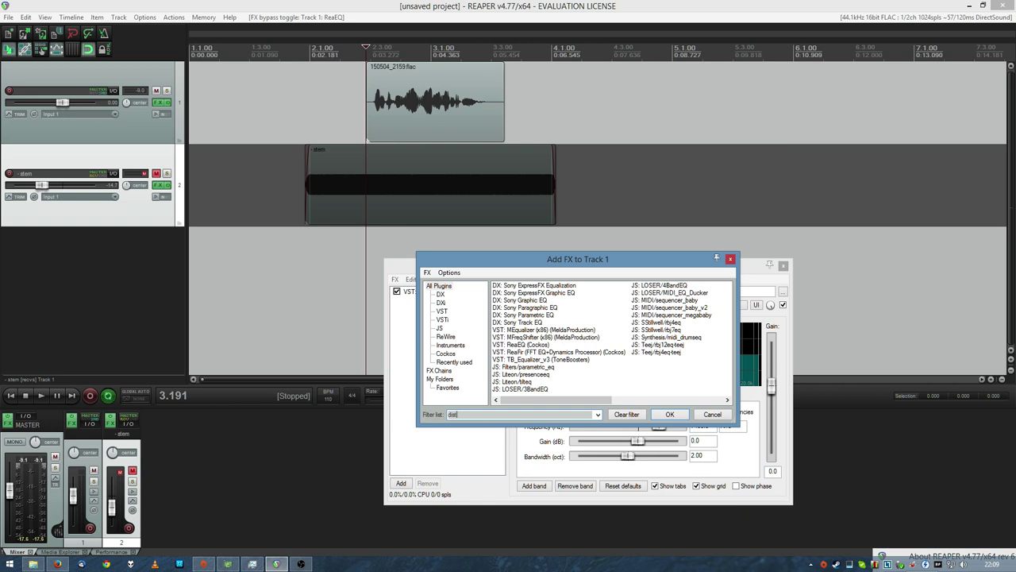
{"action": "type", "text": "dist"}
{"action": "double_click", "coordinate": [530, 308]}
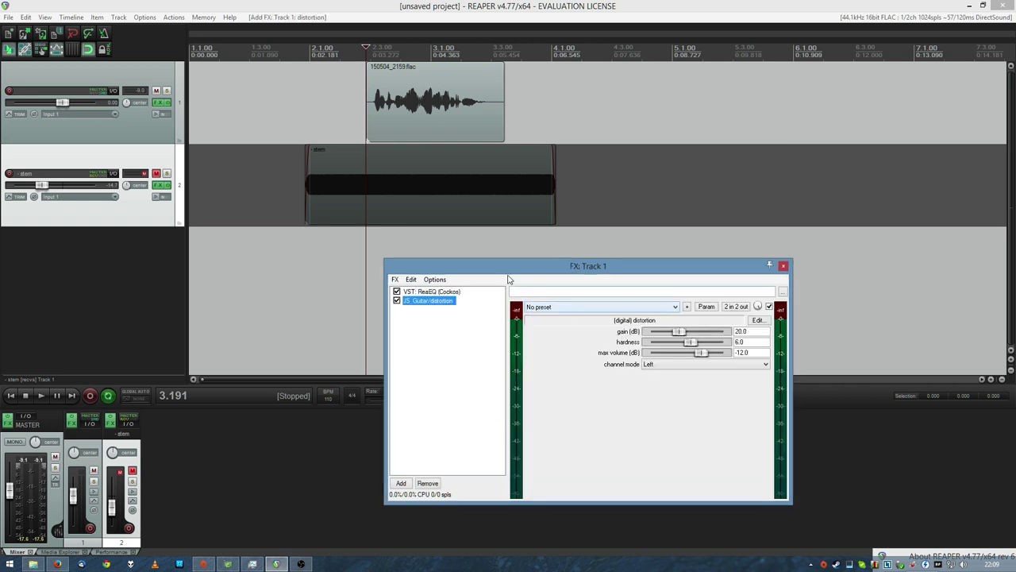
{"action": "mouse_move", "coordinate": [490, 272]}
{"action": "left_mouse_down"}
{"action": "mouse_move", "coordinate": [617, 247]}
{"action": "mouse_move", "coordinate": [494, 270]}
{"action": "left_mouse_up"}
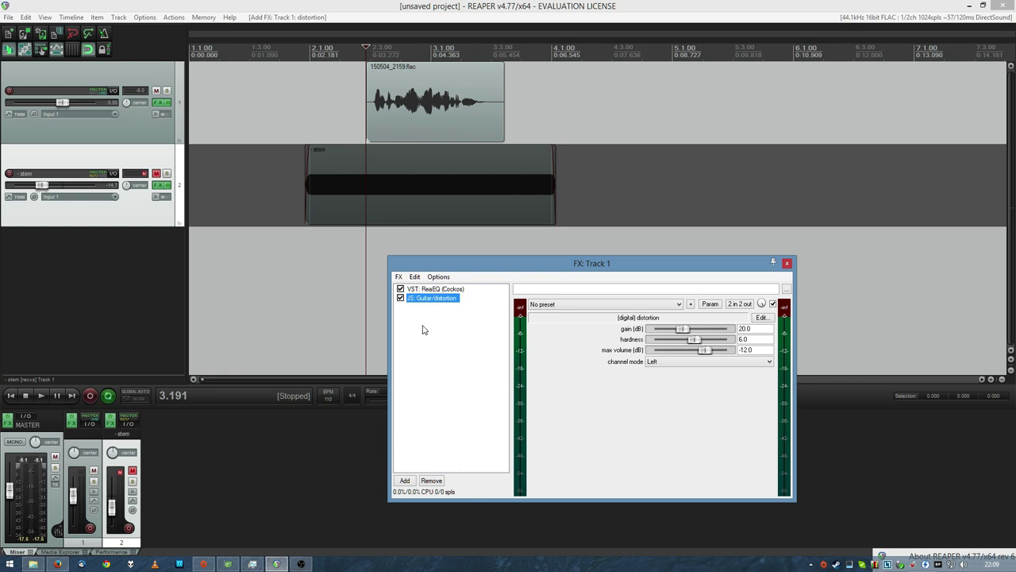
{"action": "left_click", "coordinate": [690, 364]}
{"action": "left_click", "coordinate": [689, 372]}
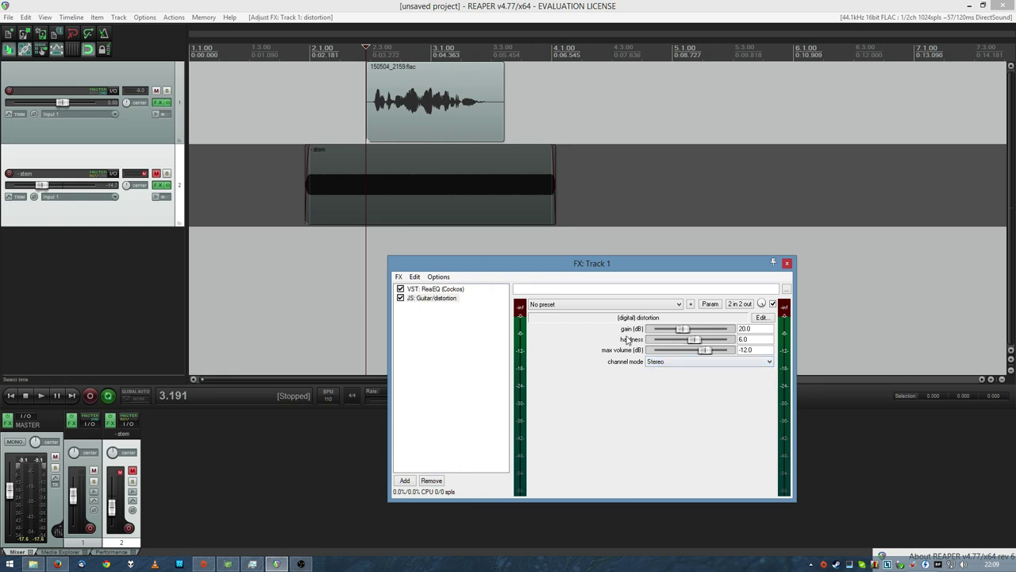
{"action": "key", "text": "space"}
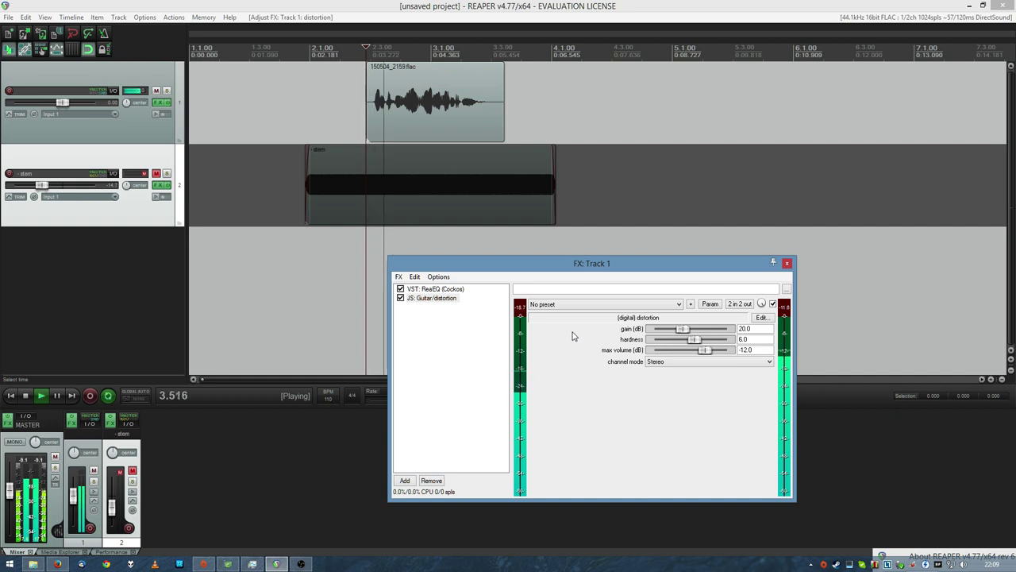
{"action": "key", "text": "space"}
Add a second ReaEQ to the first track's chain after the distortion.
{"action": "double_click", "coordinate": [435, 339]}
{"action": "left_click_drag", "start_coordinate": [536, 267], "coordinate": [635, 294]}
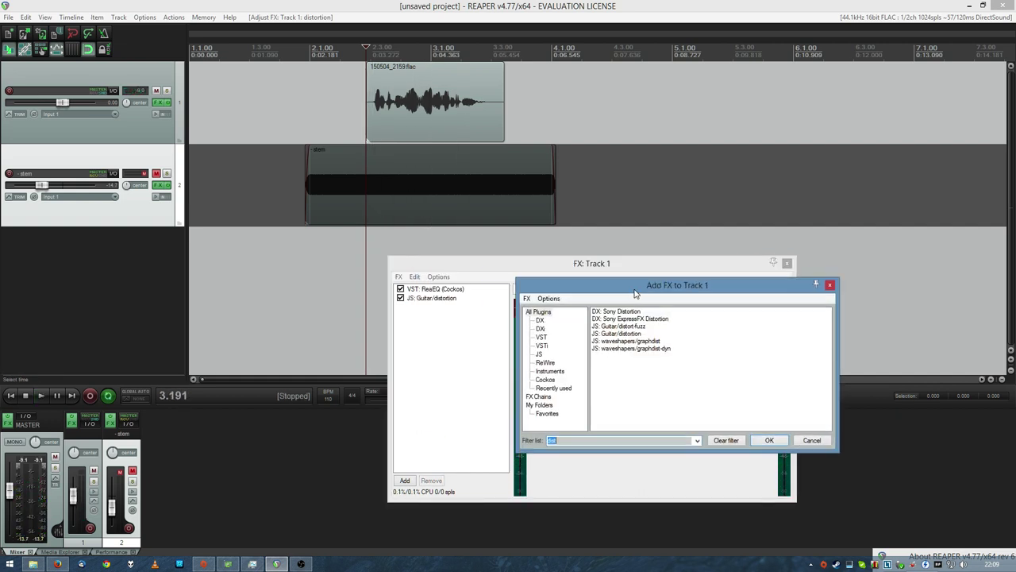
{"action": "double_click", "coordinate": [627, 371]}
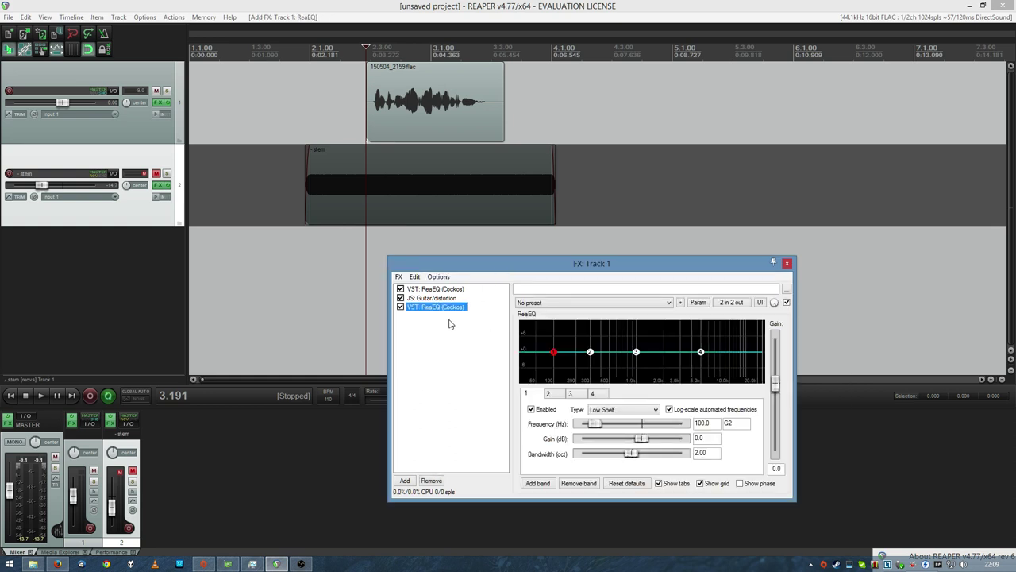
Set the second ReaEQ's band 1 to High Pass at about 1019 Hz and listen to the clip.
{"action": "left_click", "coordinate": [605, 411]}
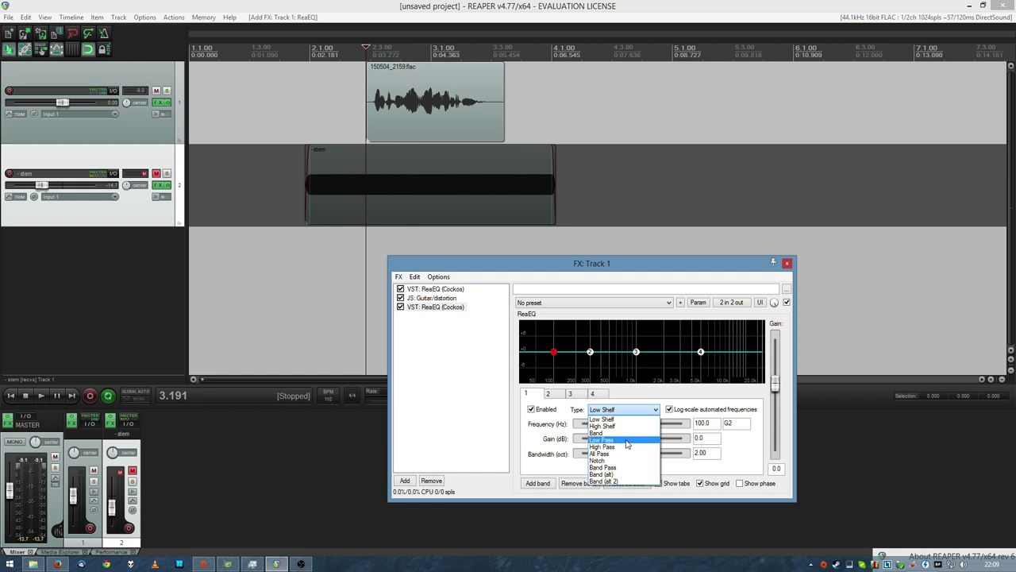
{"action": "left_click", "coordinate": [625, 446]}
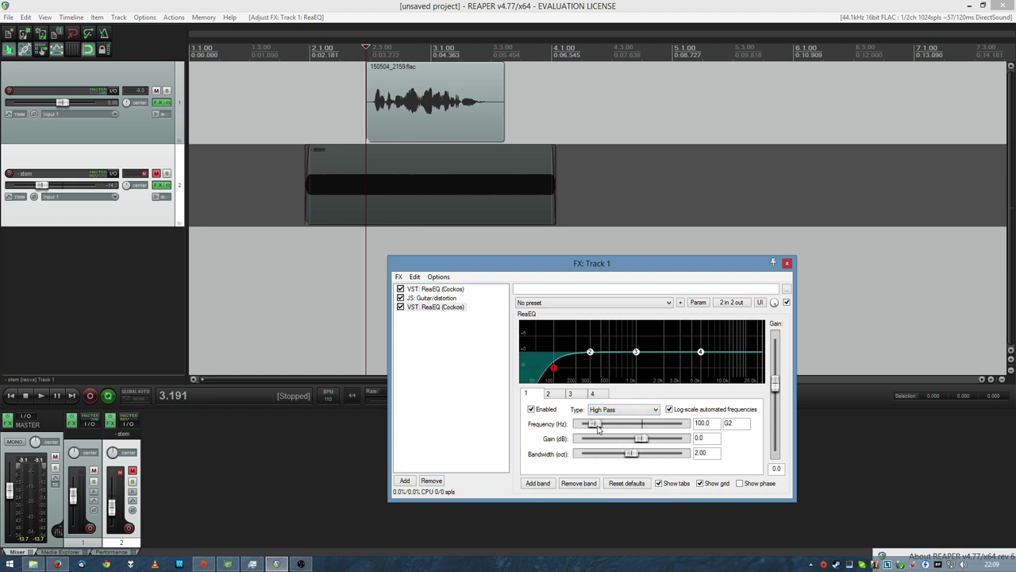
{"action": "left_click_drag", "start_coordinate": [599, 426], "coordinate": [635, 426]}
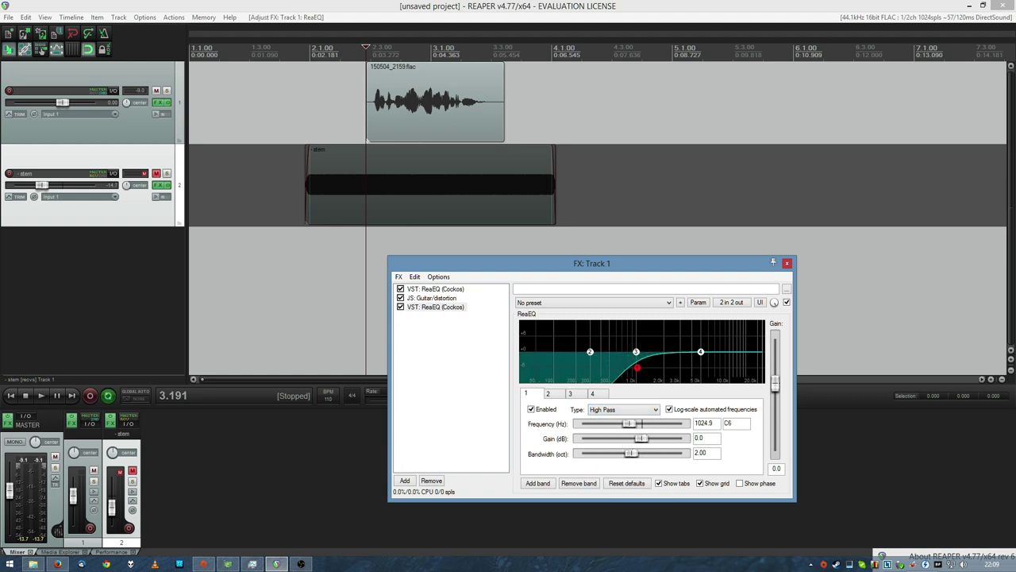
{"action": "key", "text": "space"}
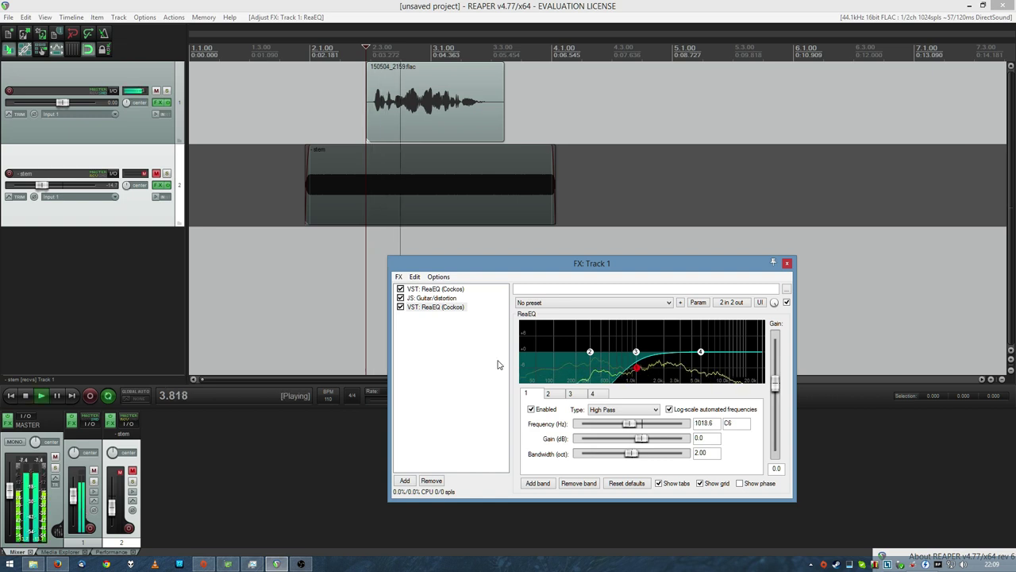
{"action": "key", "text": "space"}
Set the second ReaEQ's band 4 to Low Pass at about 5142 Hz and its output gain to -5.5 dB while listening.
{"action": "left_click", "coordinate": [593, 393]}
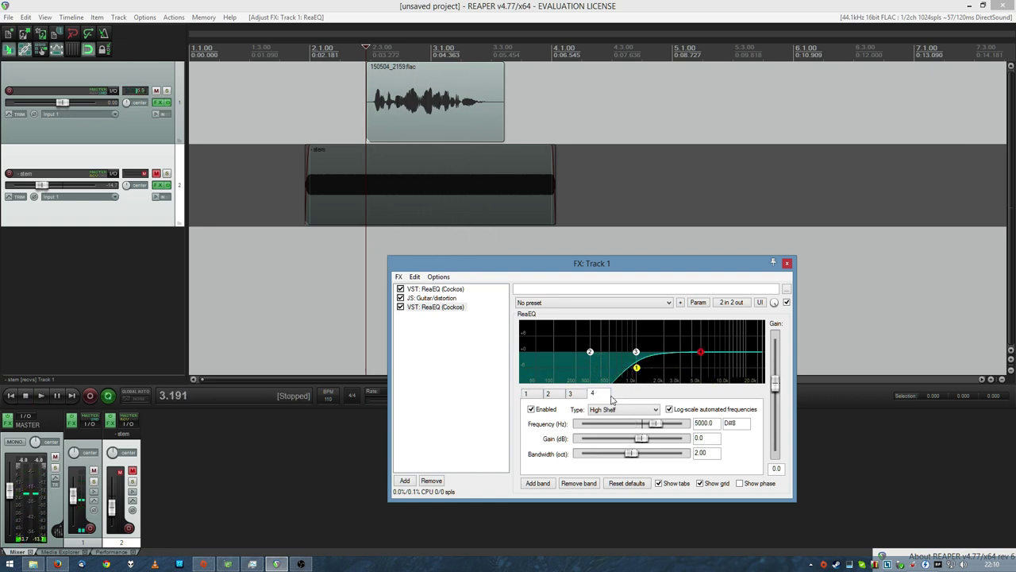
{"action": "left_click", "coordinate": [631, 408]}
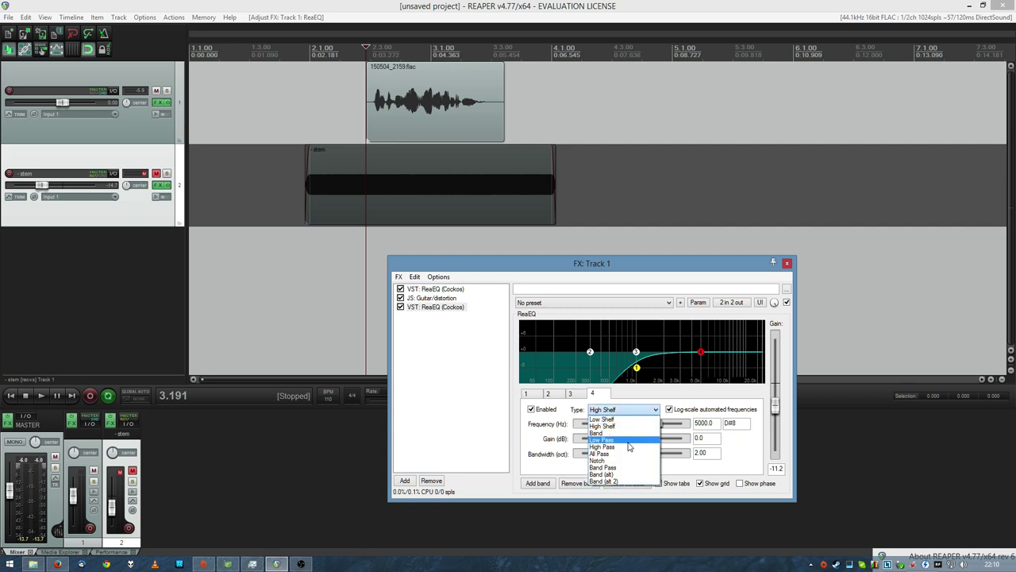
{"action": "left_click", "coordinate": [630, 441]}
{"action": "key", "text": "space"}
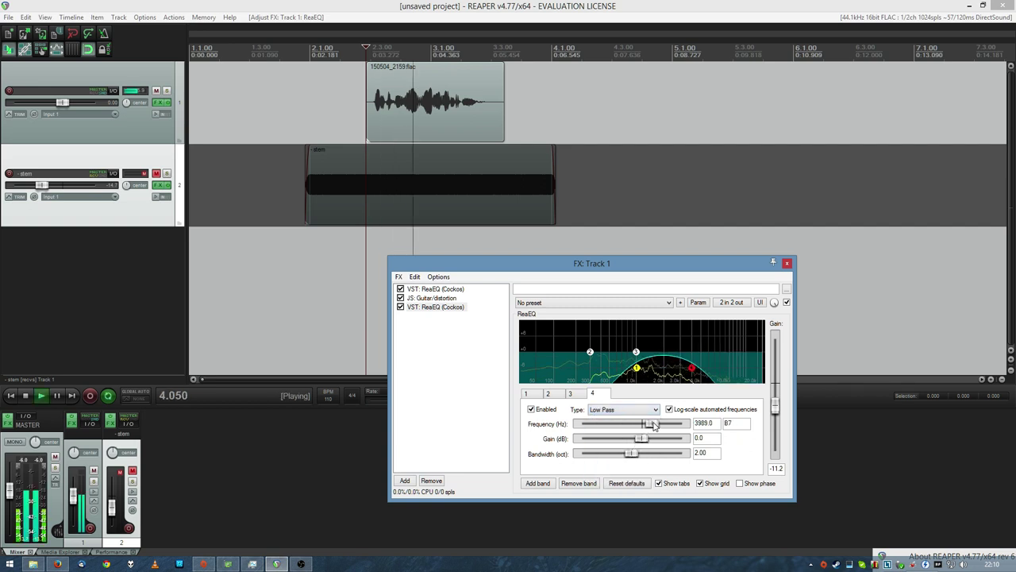
{"action": "left_click_drag", "start_coordinate": [653, 427], "coordinate": [657, 426]}
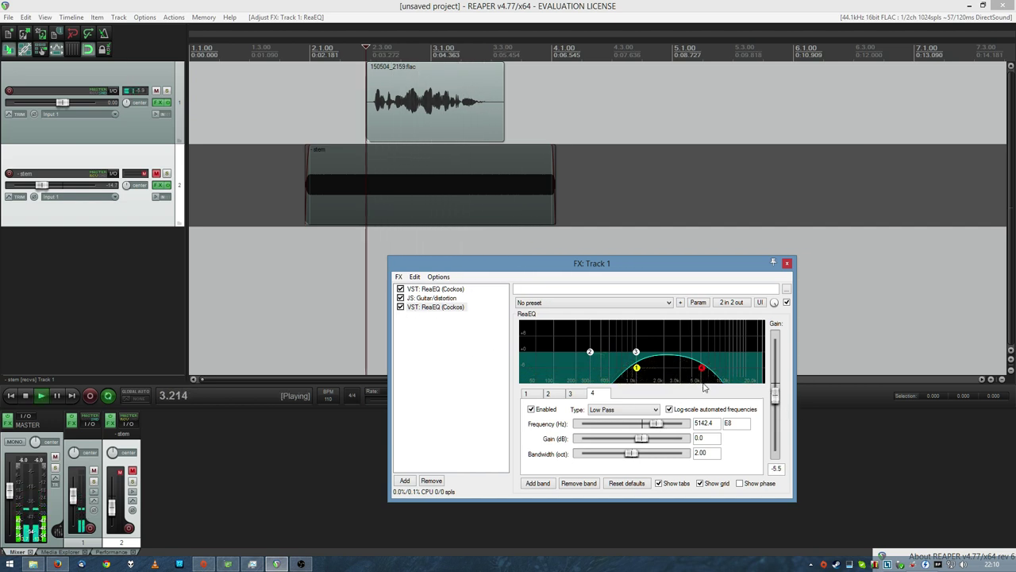
Compare the voice clip with the first track's effects bypassed and active, leaving the effects enabled.
{"action": "left_click", "coordinate": [166, 103]}
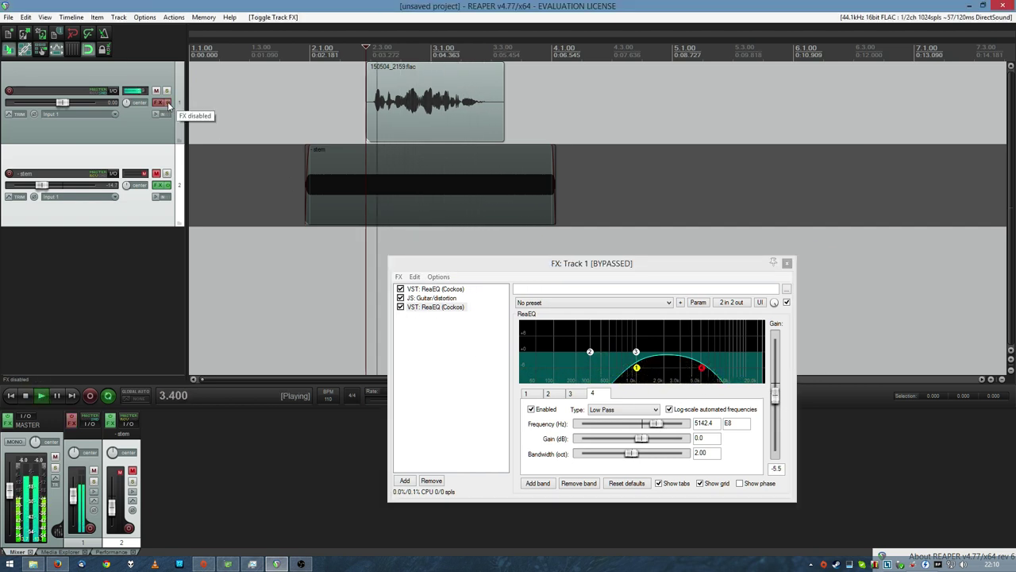
{"action": "left_click", "coordinate": [165, 103]}
{"action": "key", "text": "space"}
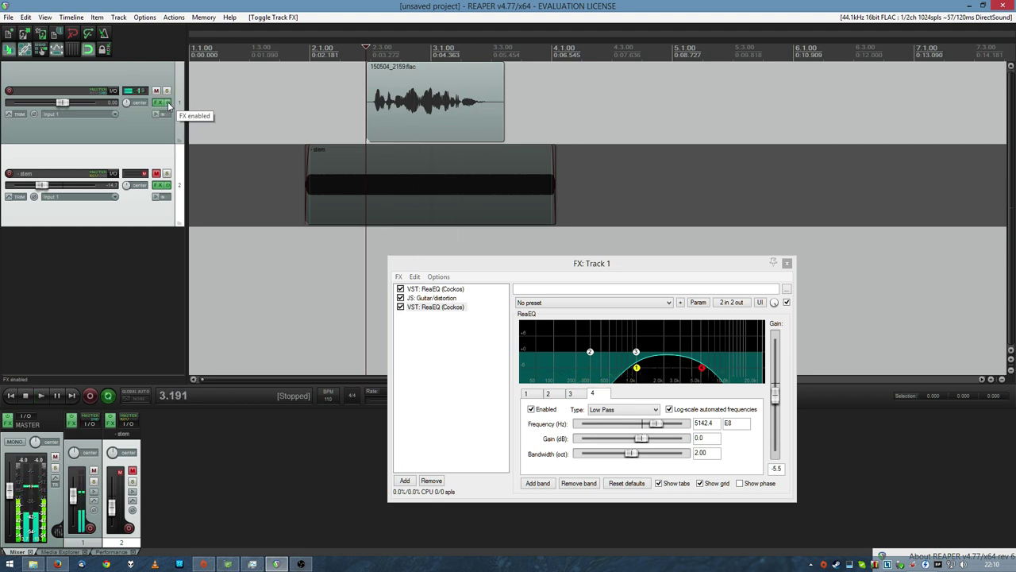
{"action": "key", "text": "space"}
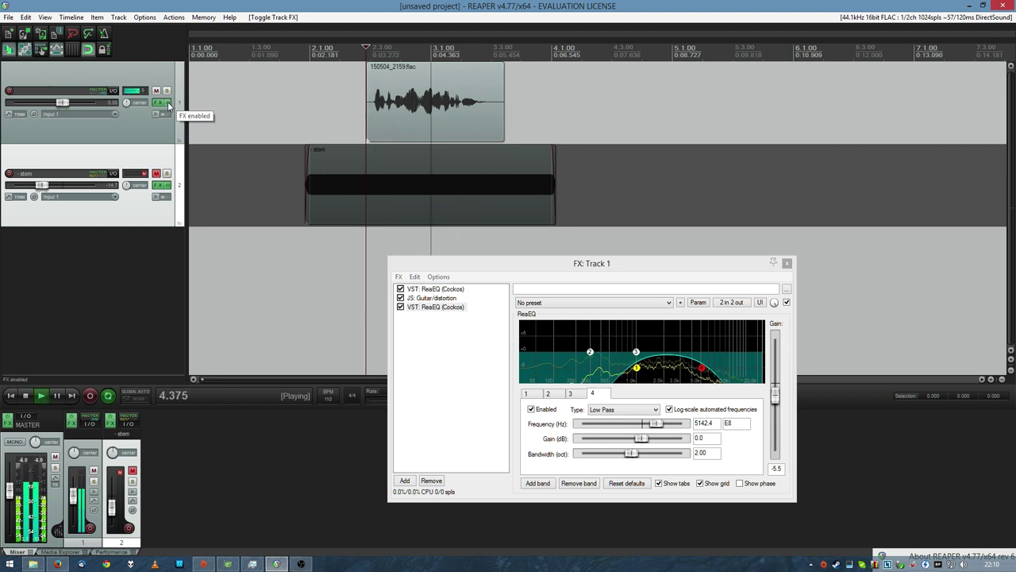
{"action": "key", "text": "space"}
Try the distortion's gain at 42 dB while listening to the clip and settle on 27 dB.
{"action": "left_click", "coordinate": [433, 297]}
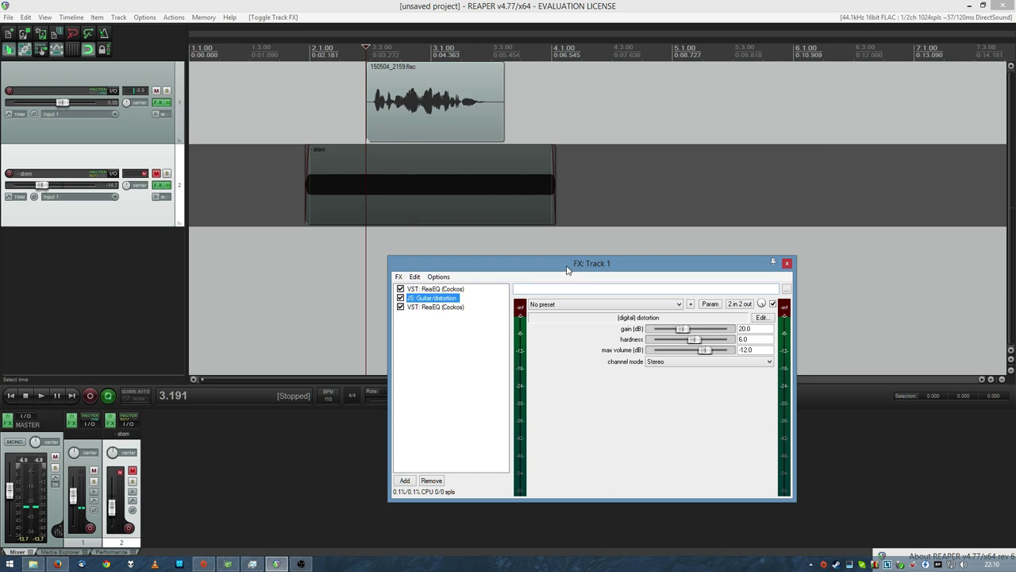
{"action": "left_click_drag", "start_coordinate": [566, 270], "coordinate": [511, 275]}
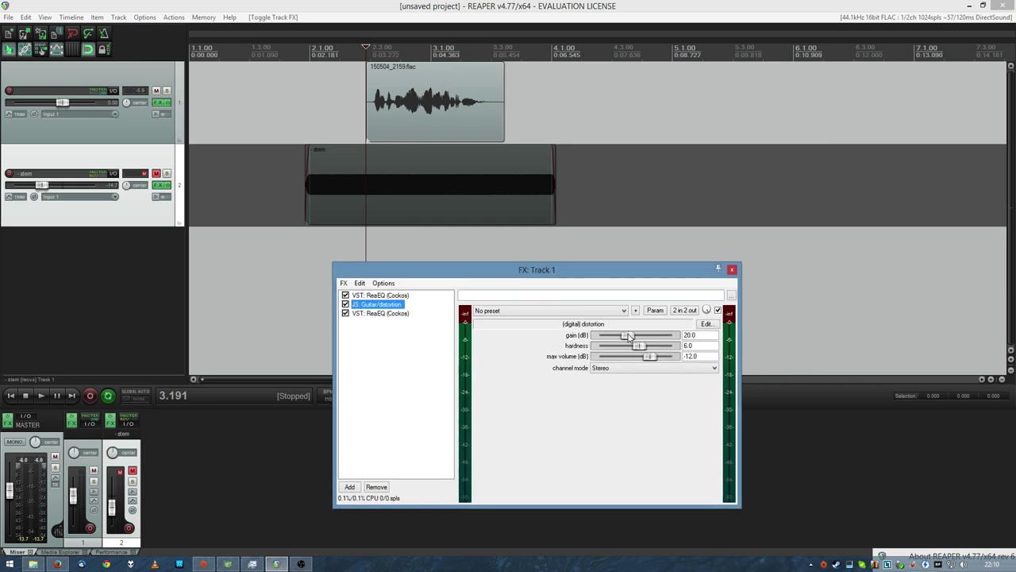
{"action": "key", "text": "space"}
{"action": "left_click_drag", "start_coordinate": [627, 336], "coordinate": [663, 337]}
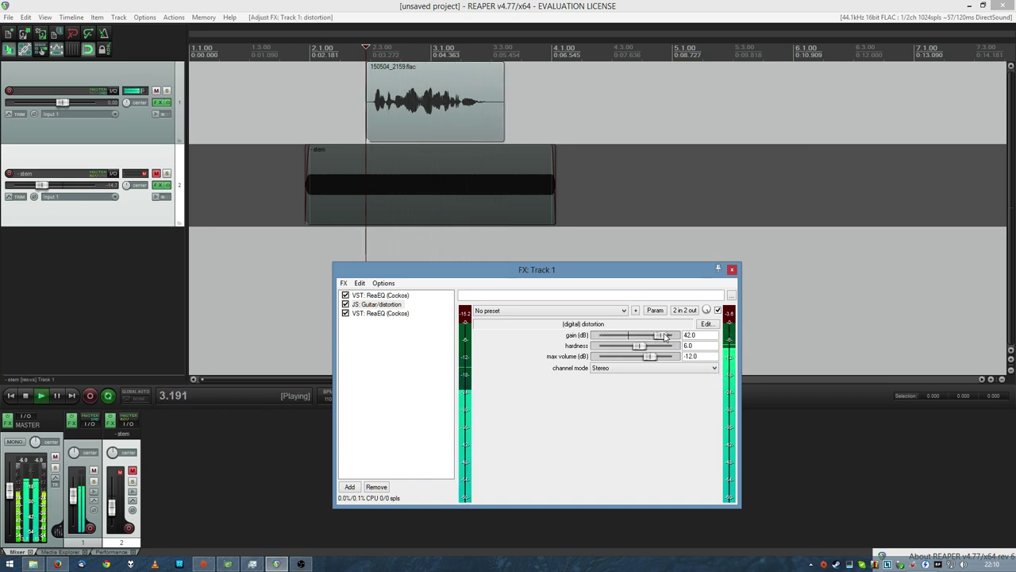
{"action": "key", "text": "space"}
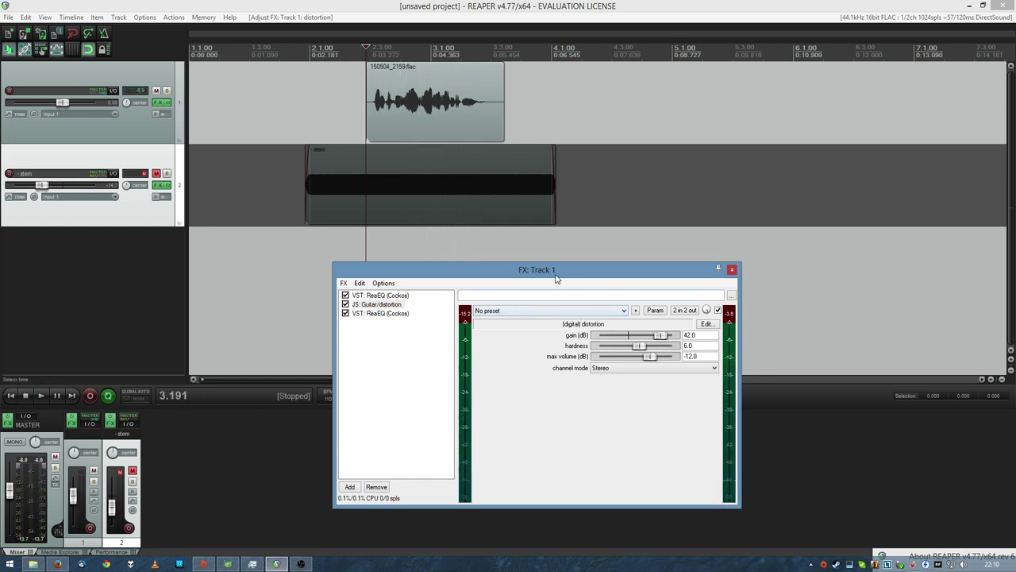
{"action": "key", "text": "space"}
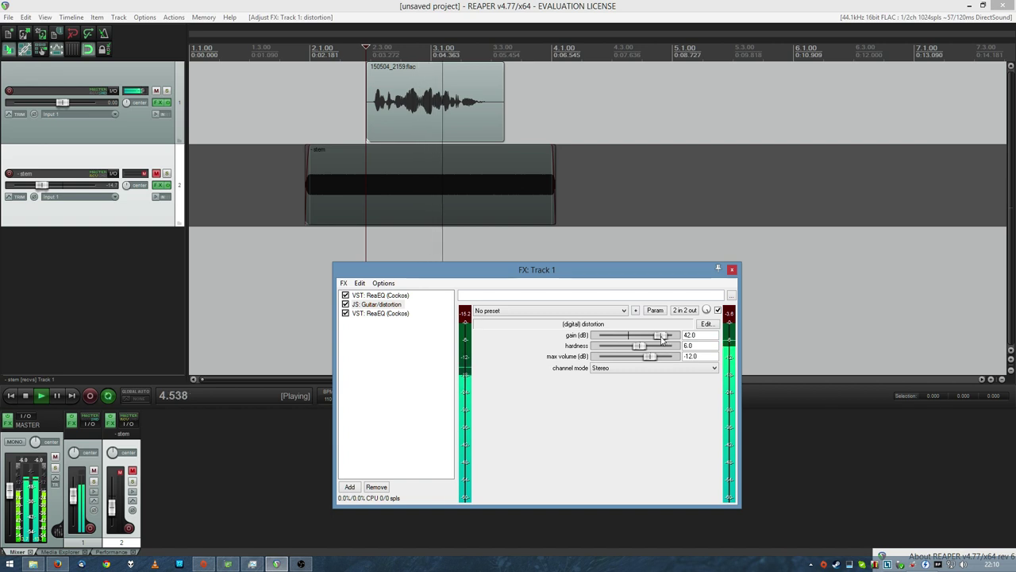
{"action": "left_click_drag", "start_coordinate": [660, 335], "coordinate": [641, 338]}
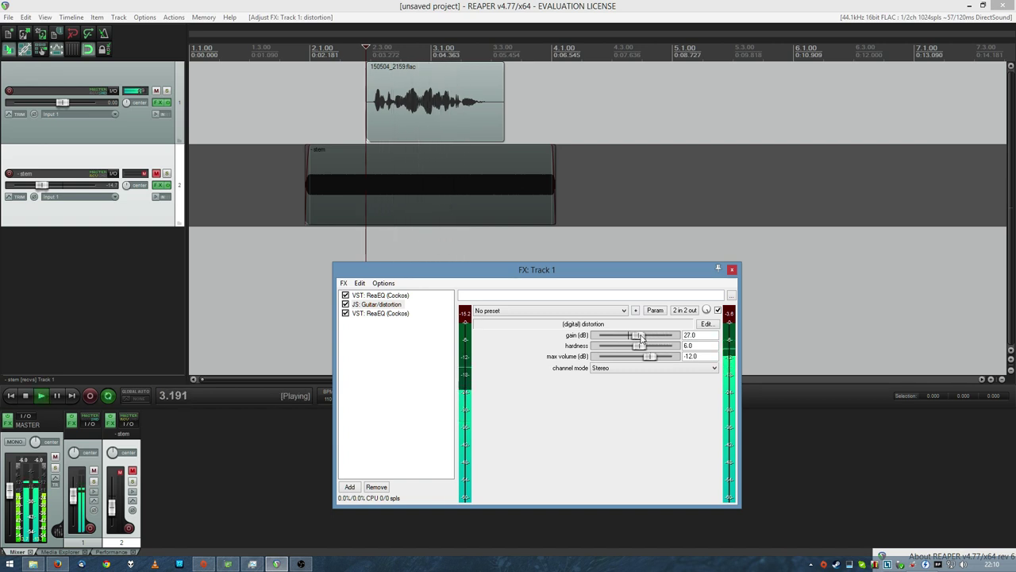
{"action": "key", "text": "space"}
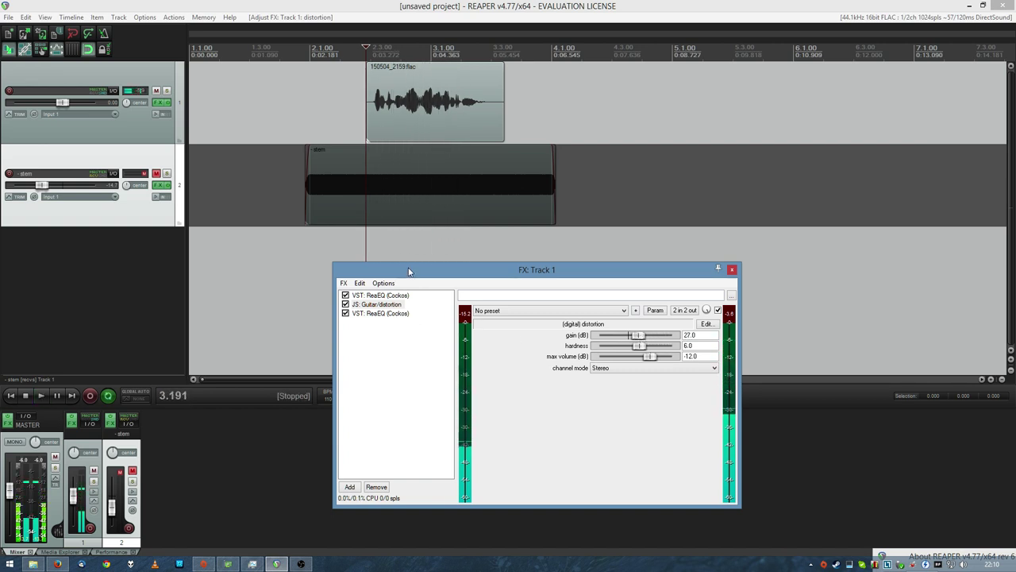
Mute the first track, unmute the stem track and open the stem track's effects chain.
{"action": "key", "text": "Escape"}
{"action": "left_click", "coordinate": [156, 91]}
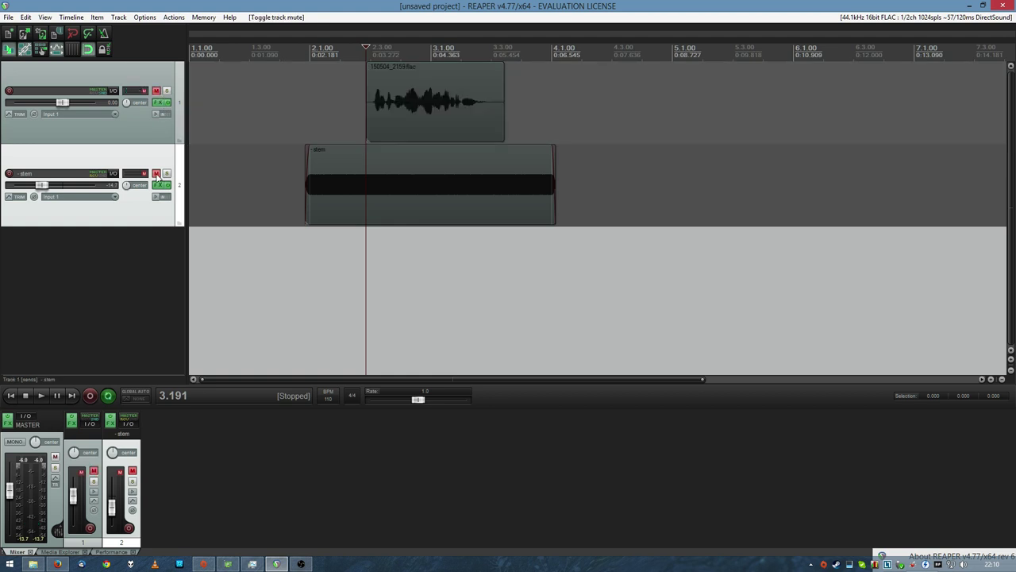
{"action": "left_click", "coordinate": [157, 174]}
{"action": "left_click", "coordinate": [162, 185]}
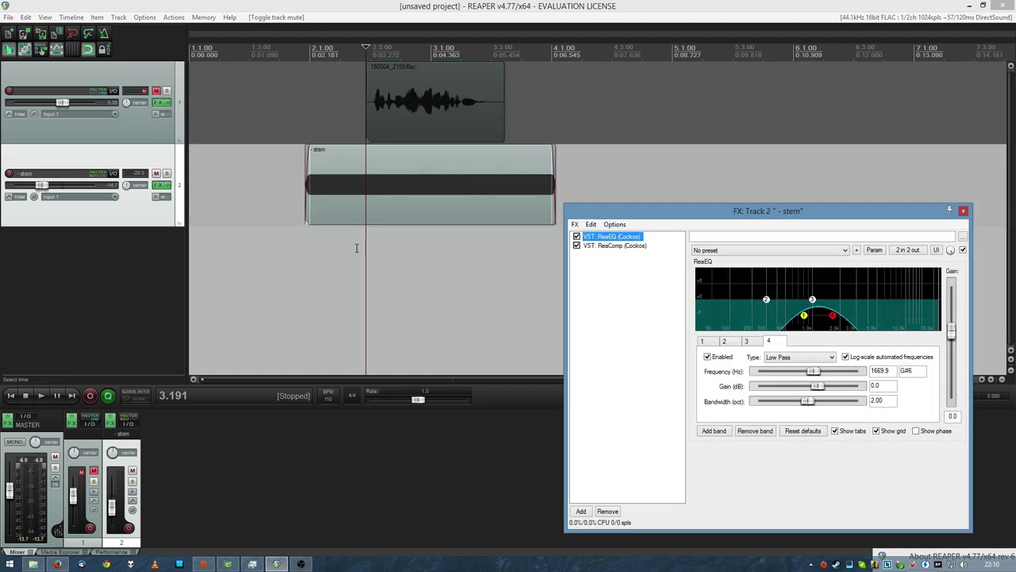
Bypass the stem track's ReaEQ and ReaComp and listen to the unprocessed stem from near its start.
{"action": "left_click", "coordinate": [357, 249]}
{"action": "left_click", "coordinate": [577, 236]}
{"action": "left_click", "coordinate": [577, 246]}
{"action": "left_click", "coordinate": [299, 243]}
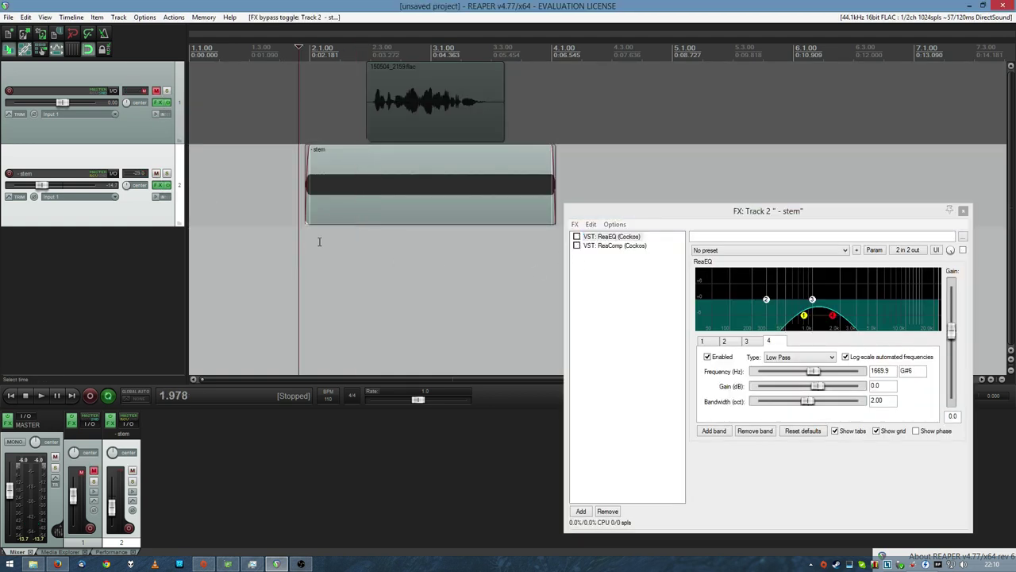
{"action": "left_click", "coordinate": [323, 242]}
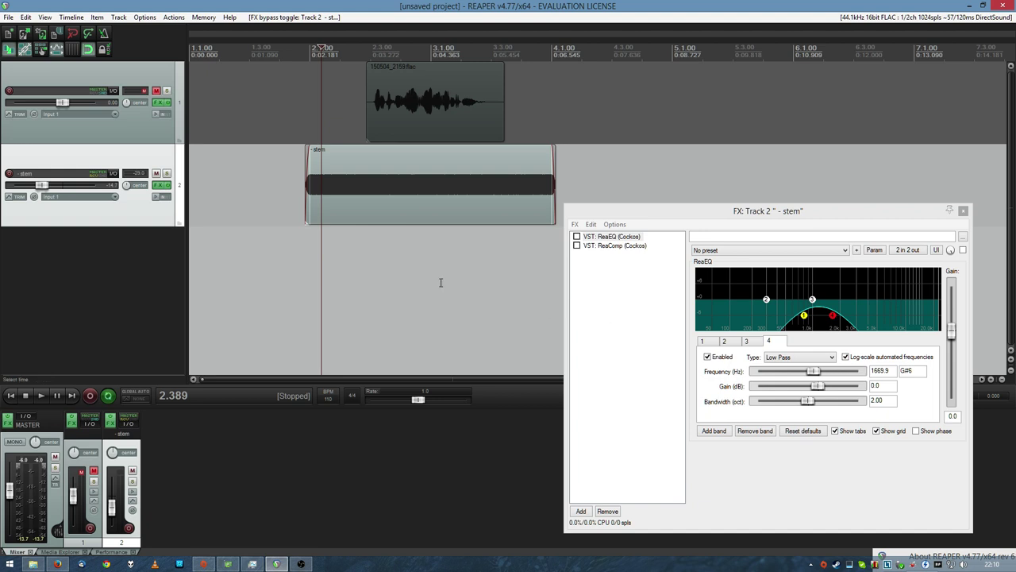
{"action": "key", "text": "space"}
{"action": "key", "text": "space"}
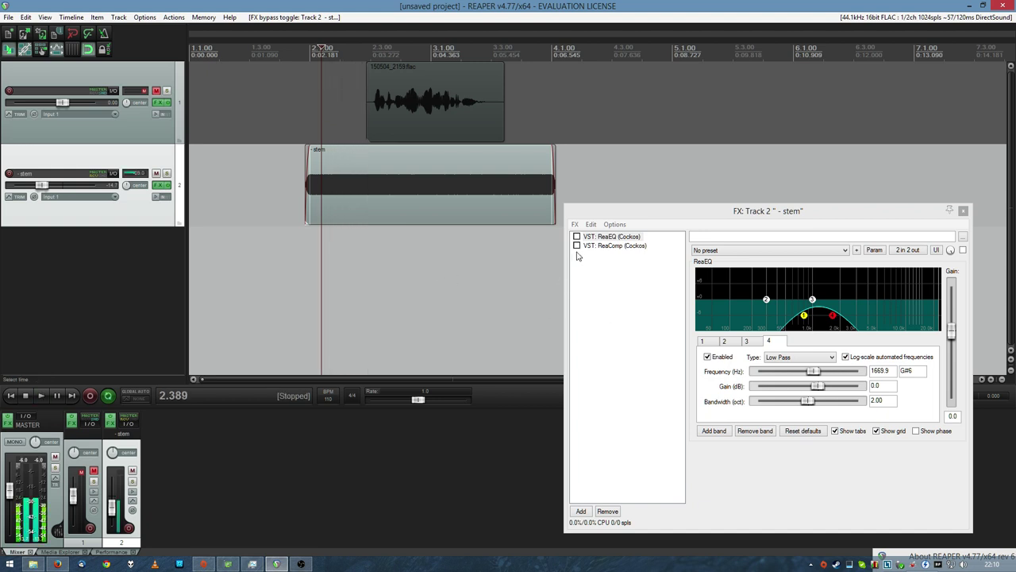
Re-enable ReaEQ on the stem track and listen to the filtered stem.
{"action": "left_click", "coordinate": [577, 236]}
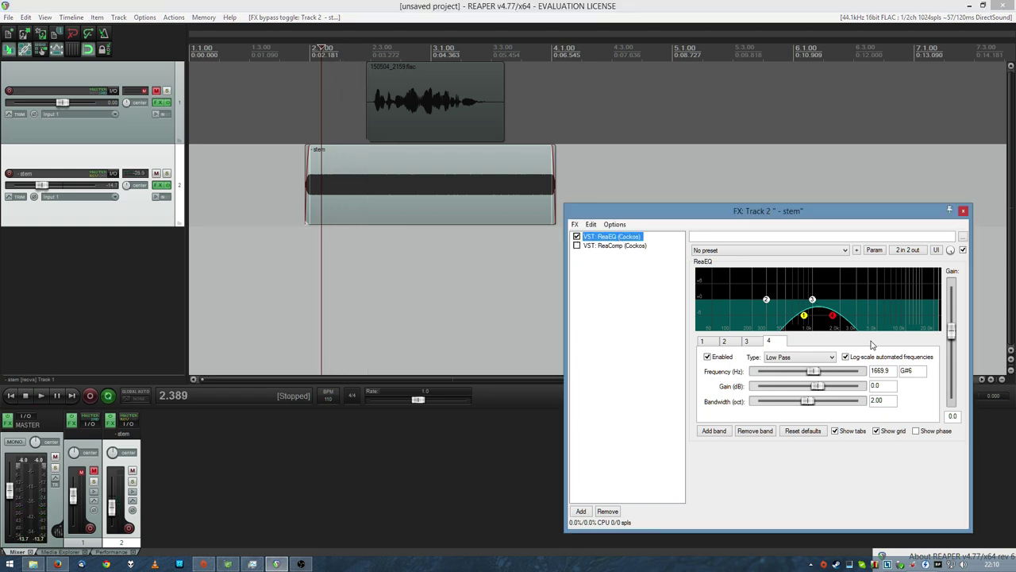
{"action": "key", "text": "space"}
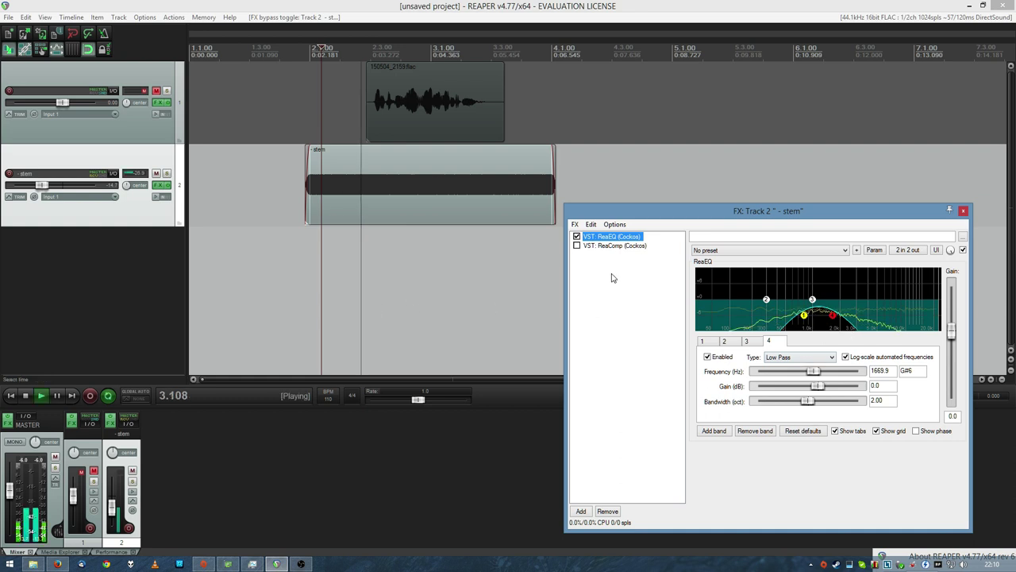
{"action": "key", "text": "space"}
Unmute the first track and listen to both tracks together from the start of the voice clip, with ReaComp bypassed.
{"action": "left_click", "coordinate": [592, 246]}
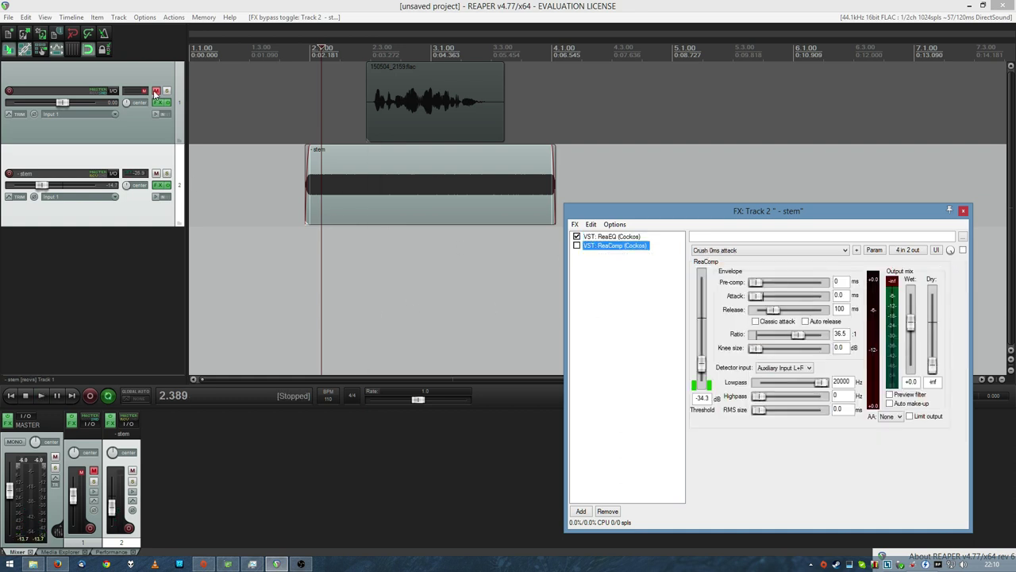
{"action": "left_click", "coordinate": [156, 91]}
{"action": "left_click", "coordinate": [352, 243]}
{"action": "left_click", "coordinate": [366, 243]}
{"action": "key", "text": "space"}
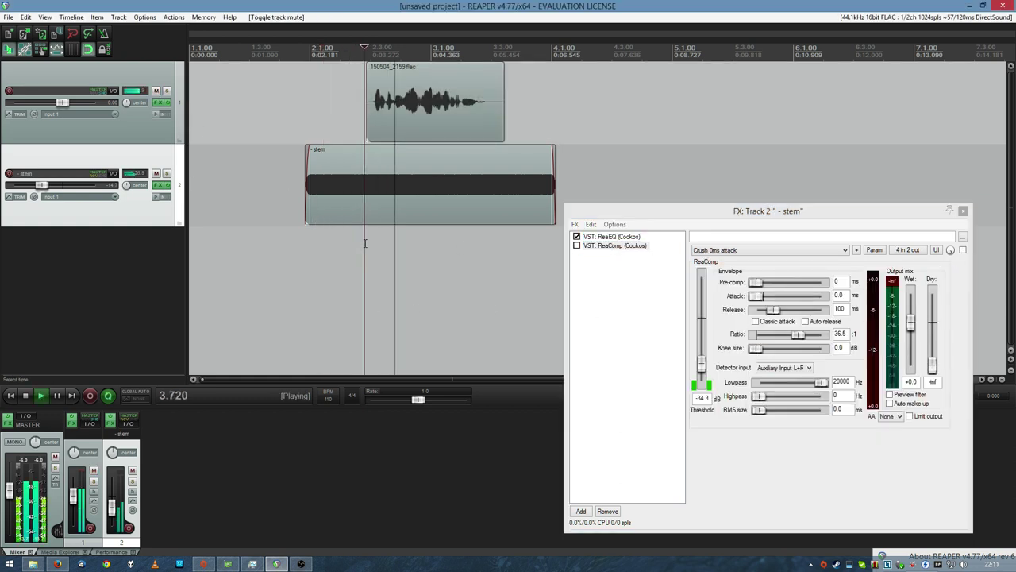
{"action": "key", "text": "space"}
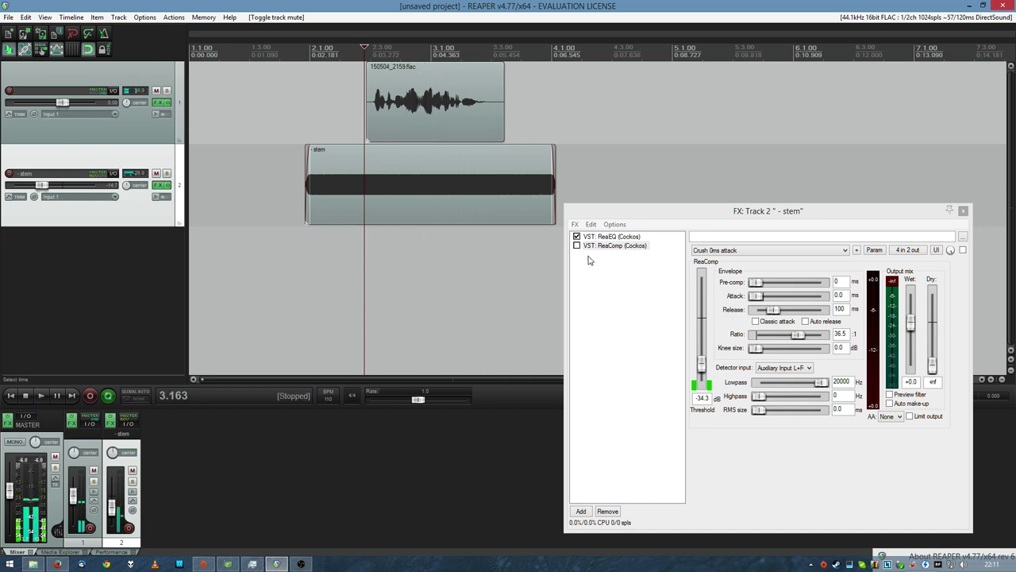
Examine the stem track's ReaComp settings and its routing for the receive from track 1.
{"action": "left_click", "coordinate": [595, 247]}
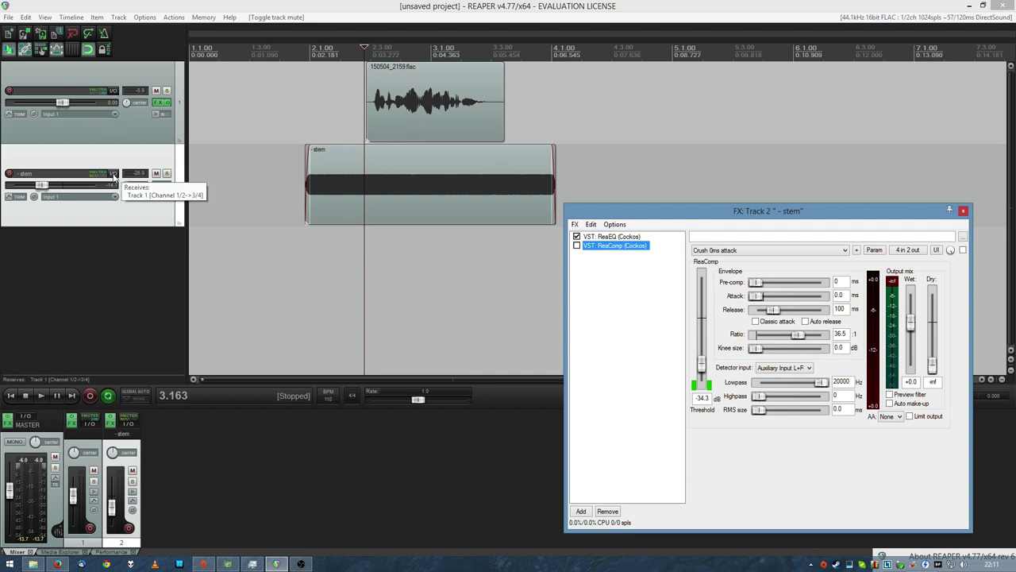
{"action": "left_click", "coordinate": [113, 176]}
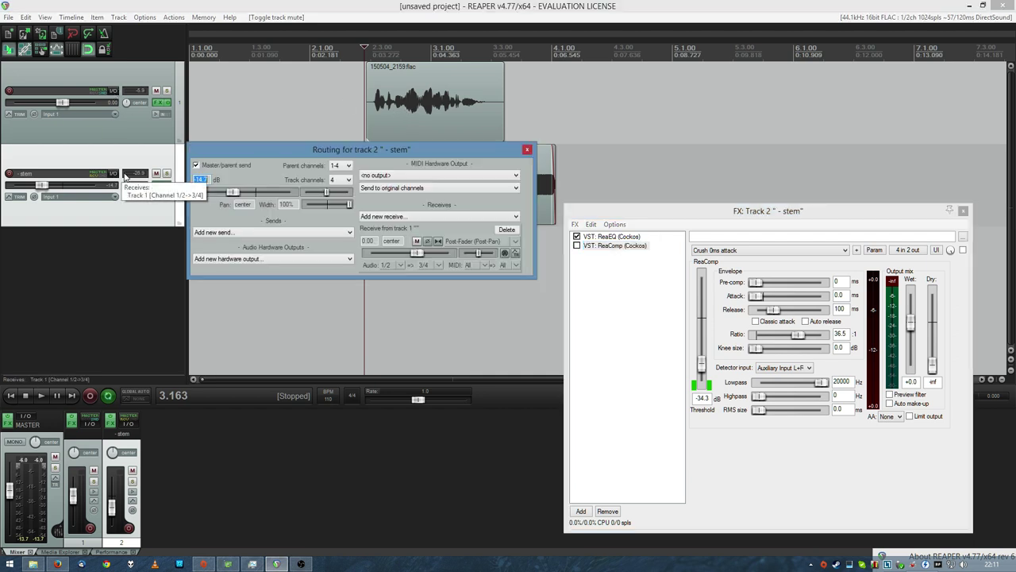
{"action": "left_click_drag", "start_coordinate": [301, 155], "coordinate": [210, 263]}
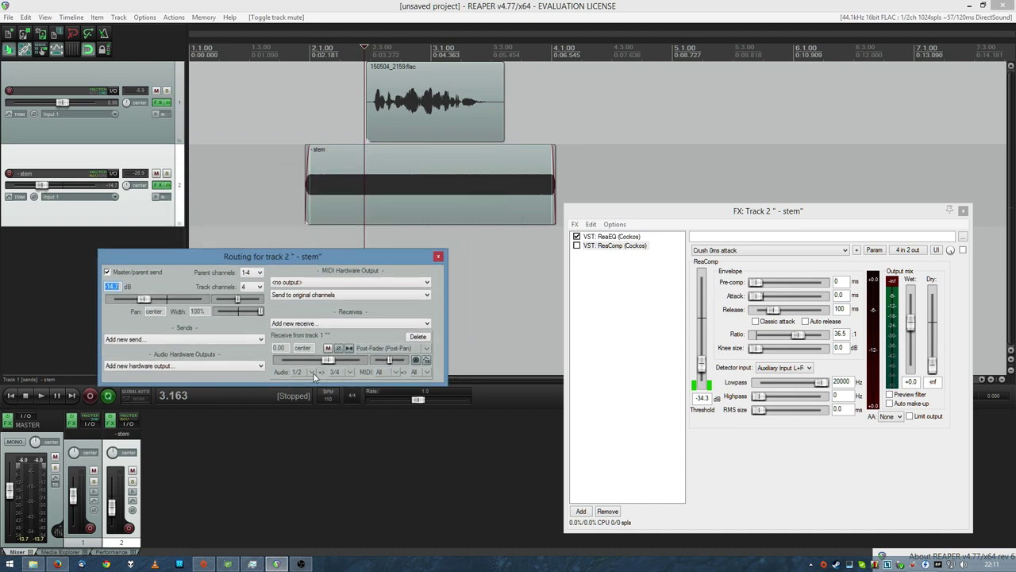
{"action": "left_click", "coordinate": [438, 256]}
Enable ReaComp on the stem track with Auxiliary Input L+R as its detector input and listen to both tracks.
{"action": "left_click", "coordinate": [576, 245]}
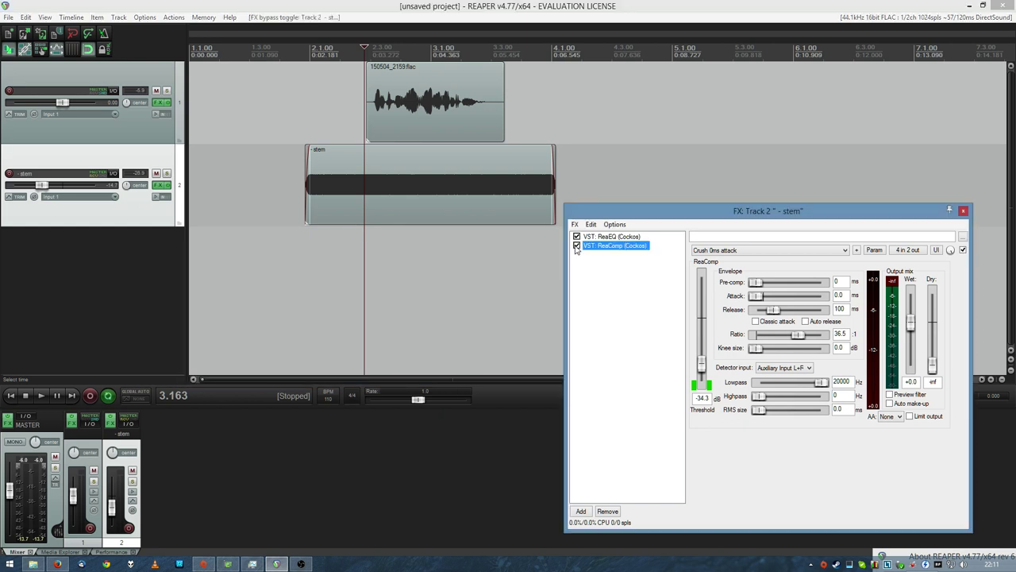
{"action": "left_click", "coordinate": [782, 369]}
{"action": "left_click", "coordinate": [770, 382]}
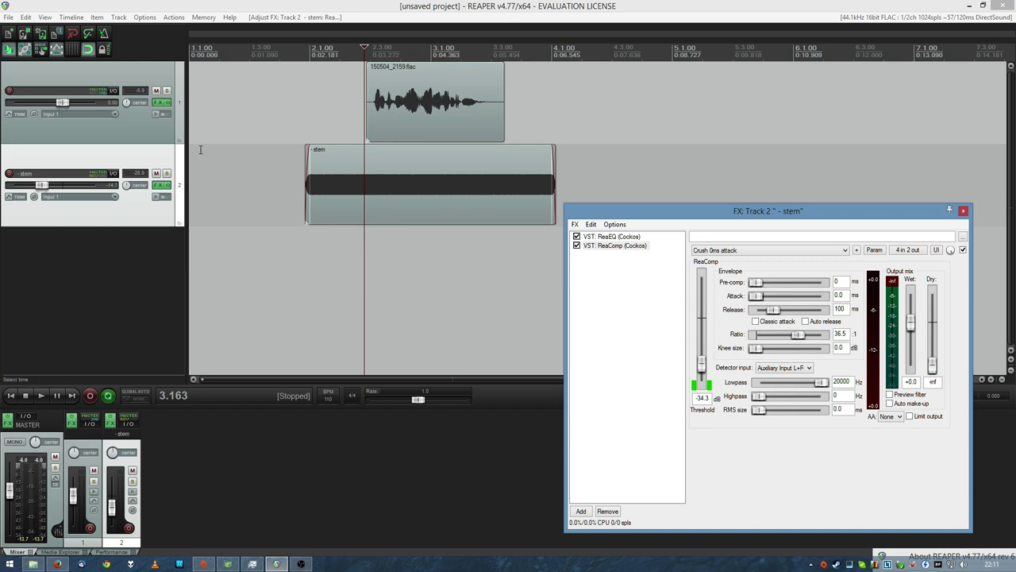
{"action": "key", "text": "space"}
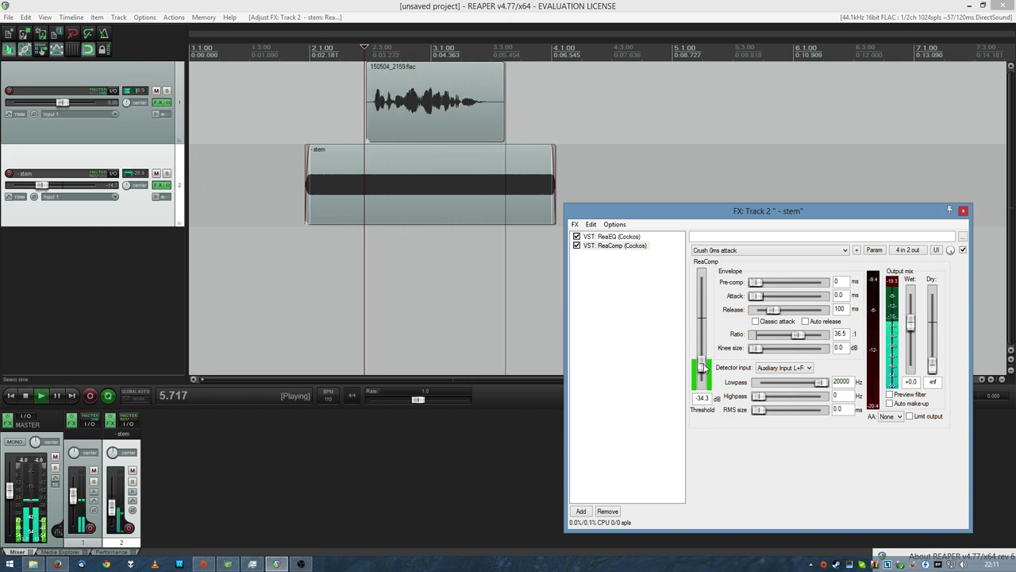
{"action": "key", "text": "space"}
Set ReaComp's threshold to -31.6 dB while playing both tracks from just before the voice clip.
{"action": "left_click", "coordinate": [346, 237]}
{"action": "key", "text": "space"}
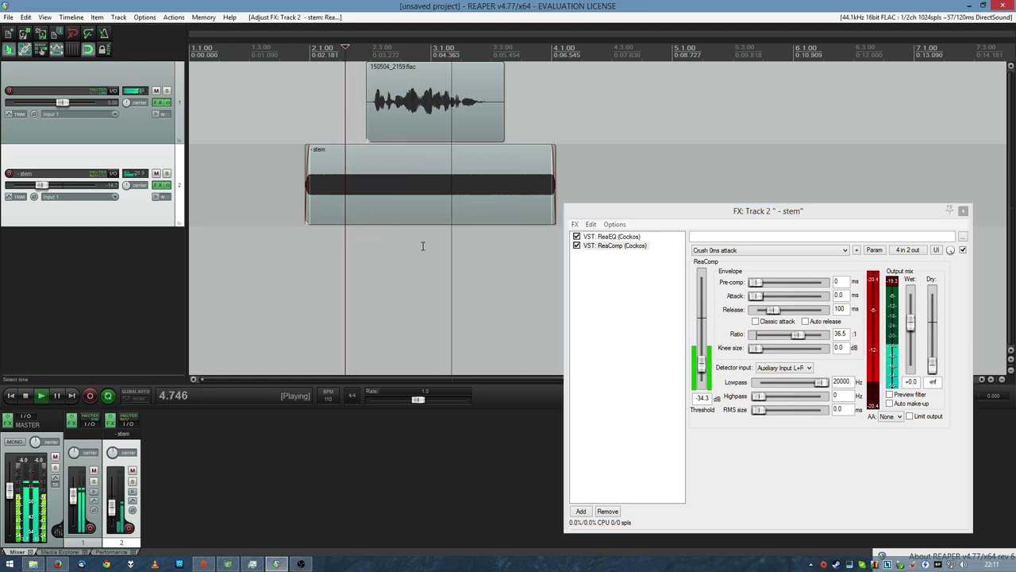
{"action": "left_click_drag", "start_coordinate": [702, 372], "coordinate": [702, 367]}
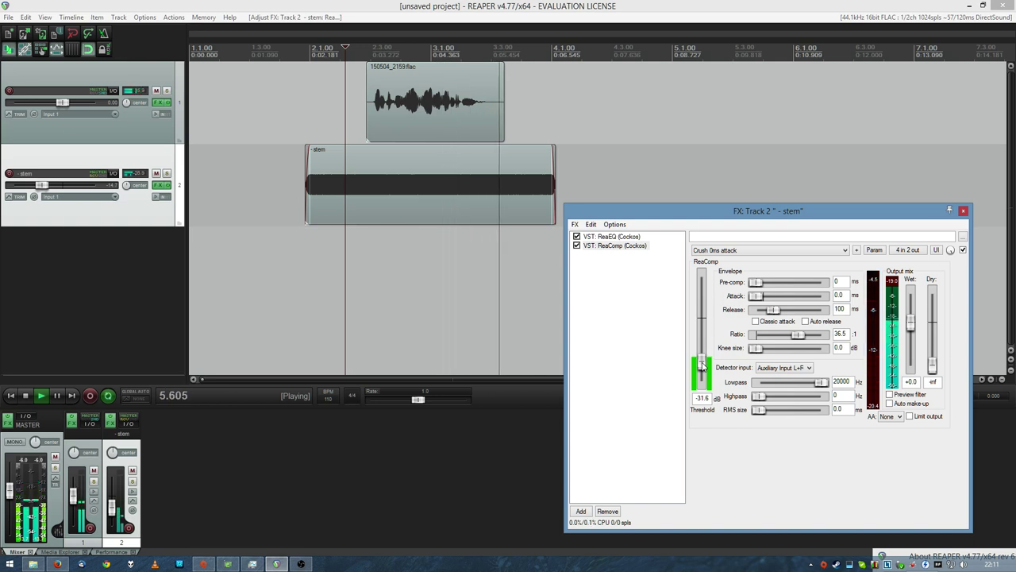
{"action": "key", "text": "space"}
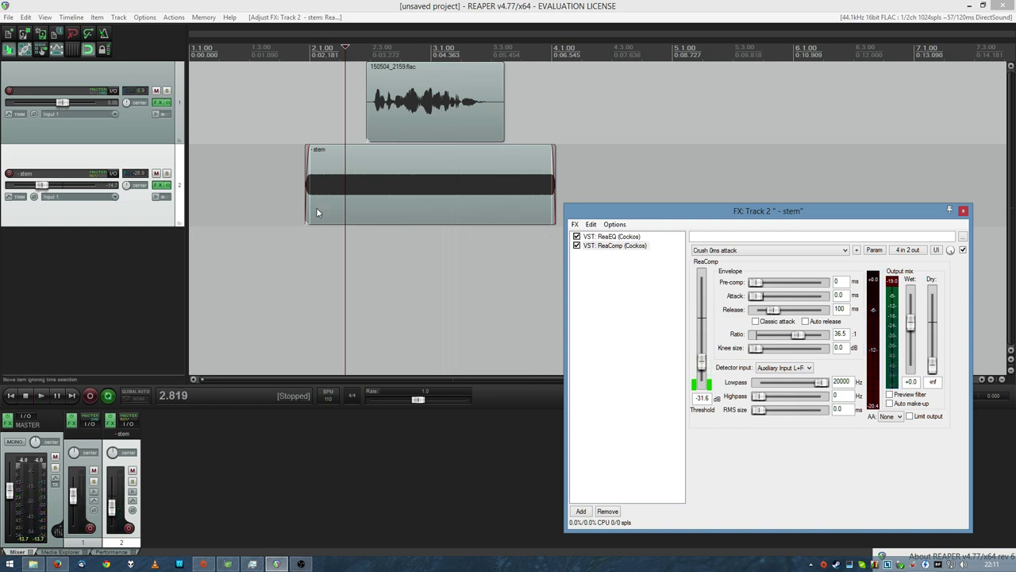
{"action": "left_click", "coordinate": [338, 226]}
{"action": "key", "text": "space"}
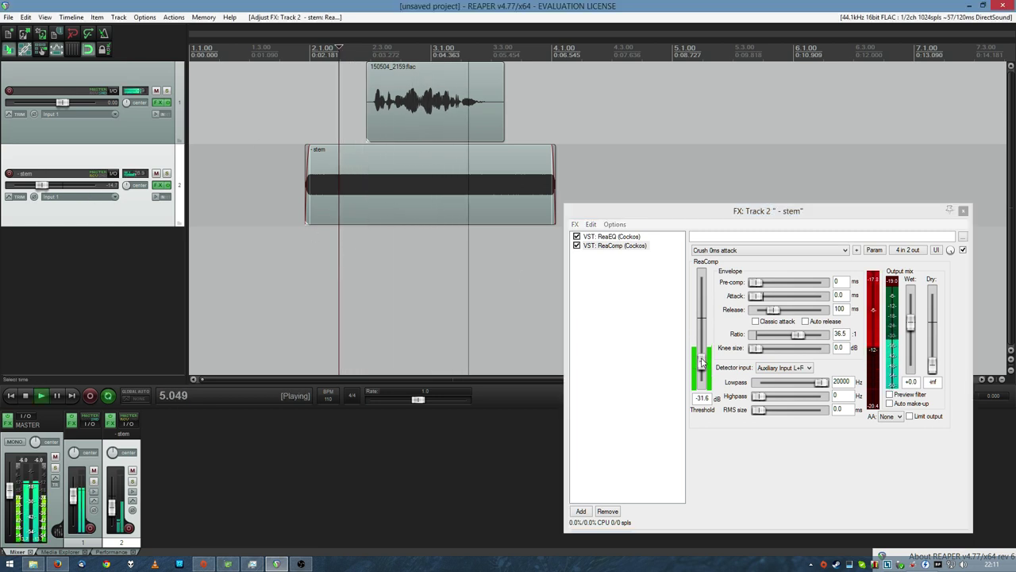
{"action": "key", "text": "space"}
{"action": "left_click", "coordinate": [300, 563]}
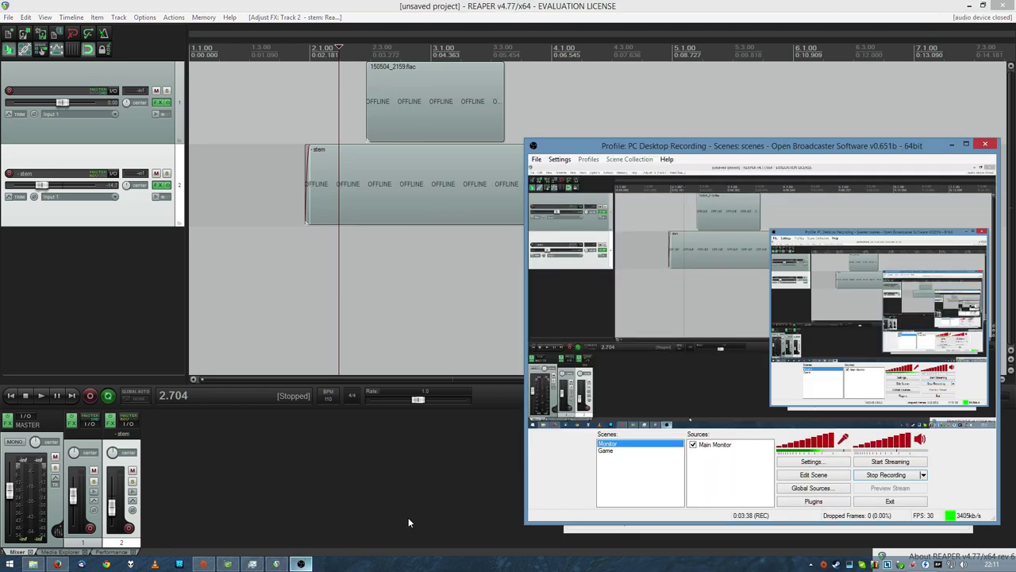
Switch back to REAPER from the recording software and mute the stem track.
{"action": "left_click_drag", "start_coordinate": [758, 151], "coordinate": [761, 151]}
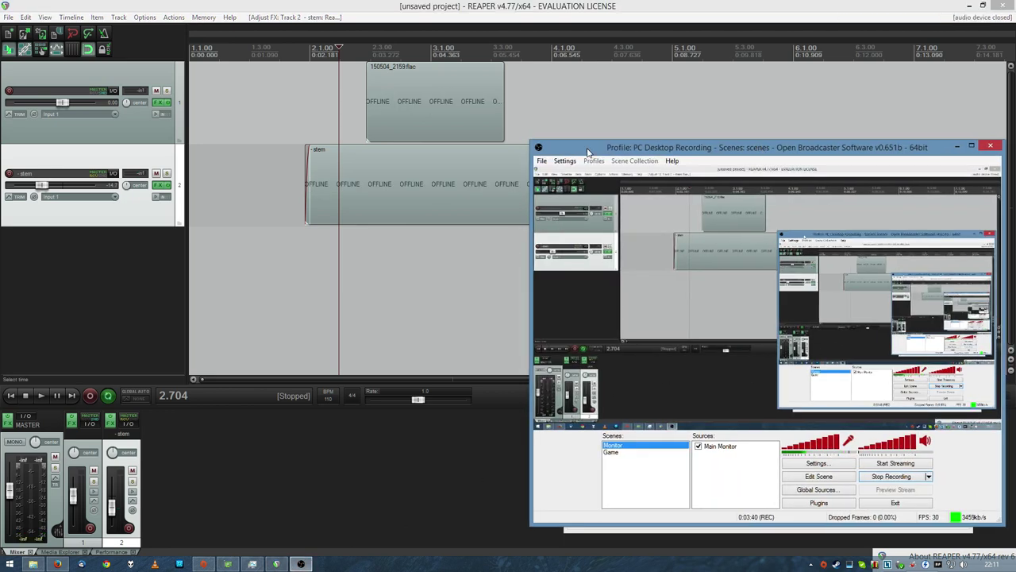
{"action": "left_click", "coordinate": [577, 35]}
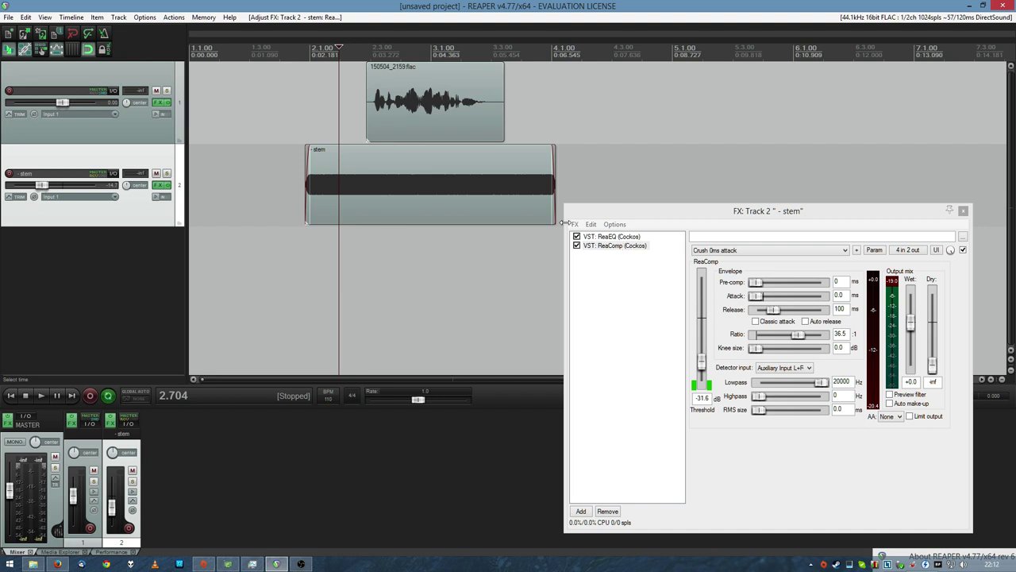
{"action": "left_click", "coordinate": [156, 173]}
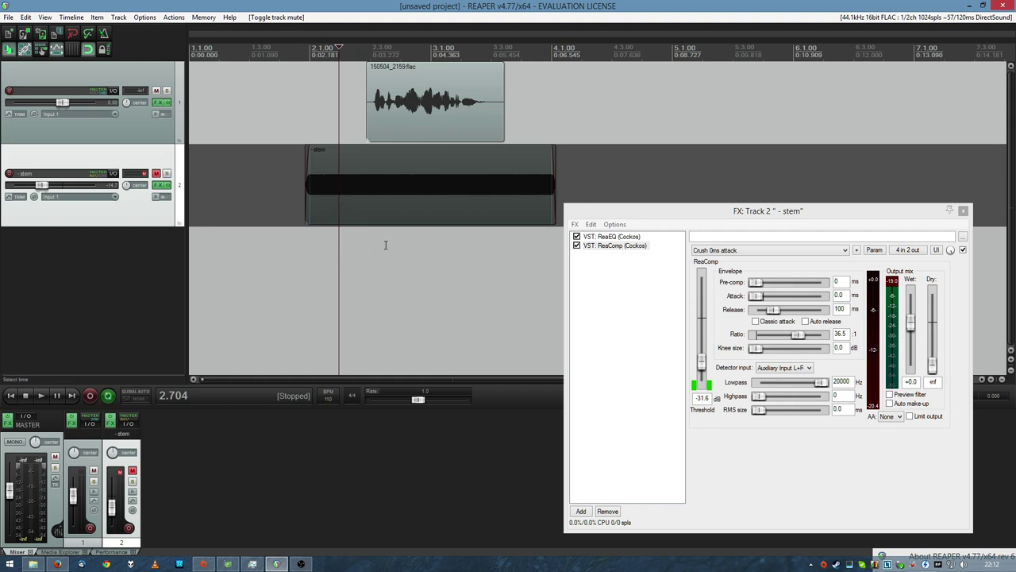
Listen to the voice track on its own from shortly after the clip's beginning, and return the edit cursor to the clip's start.
{"action": "left_click", "coordinate": [386, 296]}
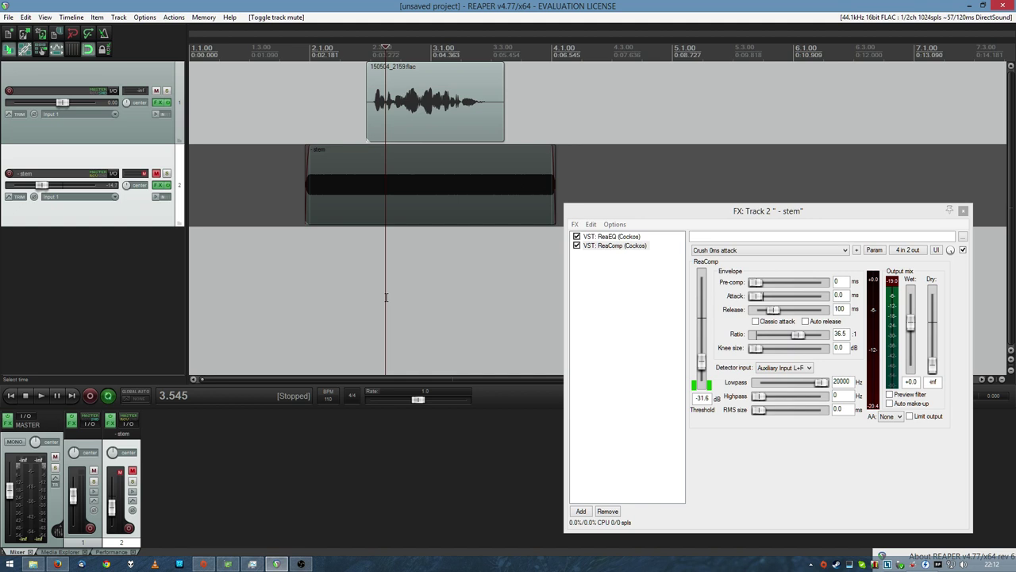
{"action": "key", "text": "space"}
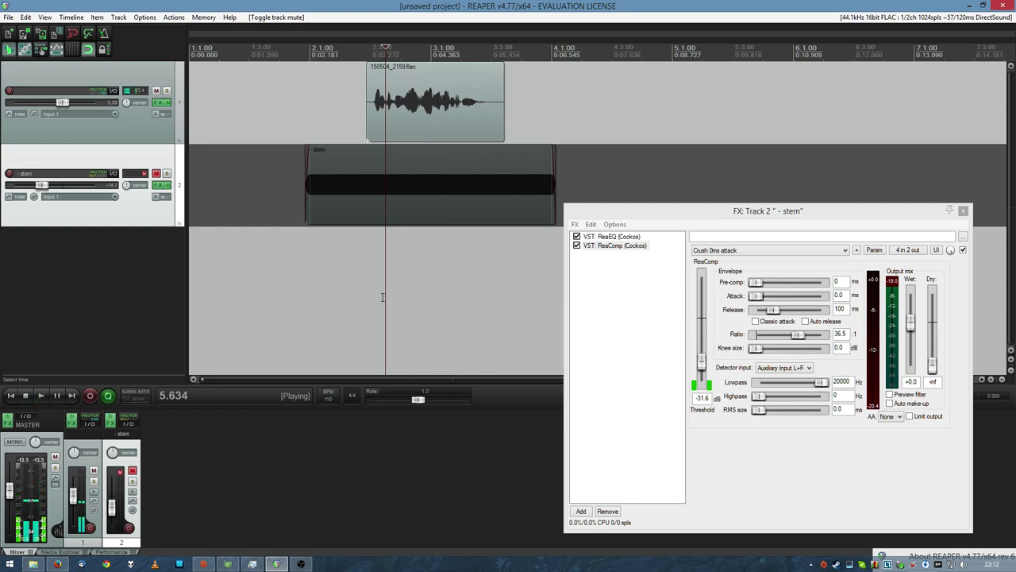
{"action": "left_click", "coordinate": [365, 296]}
{"action": "key", "text": "space"}
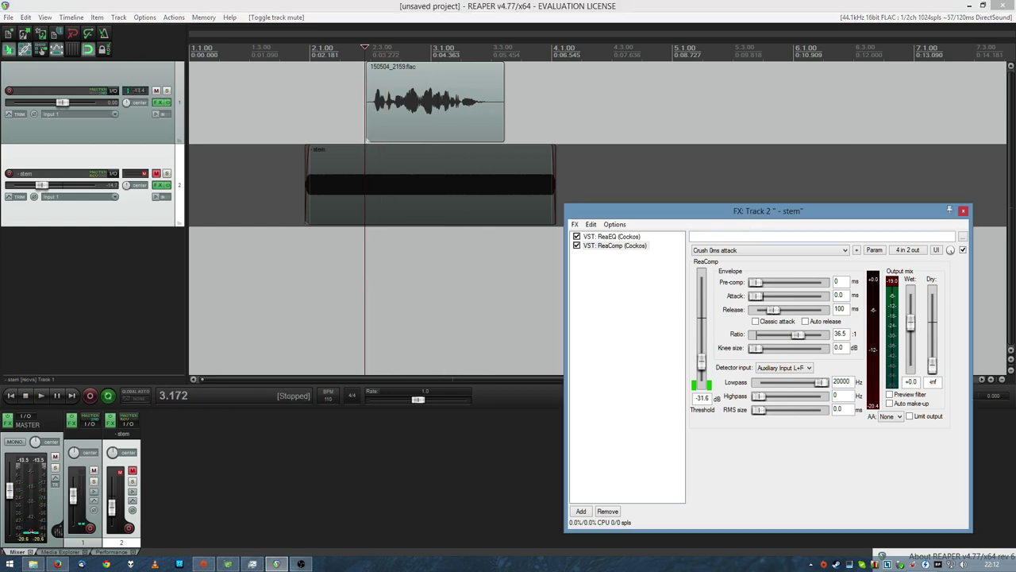